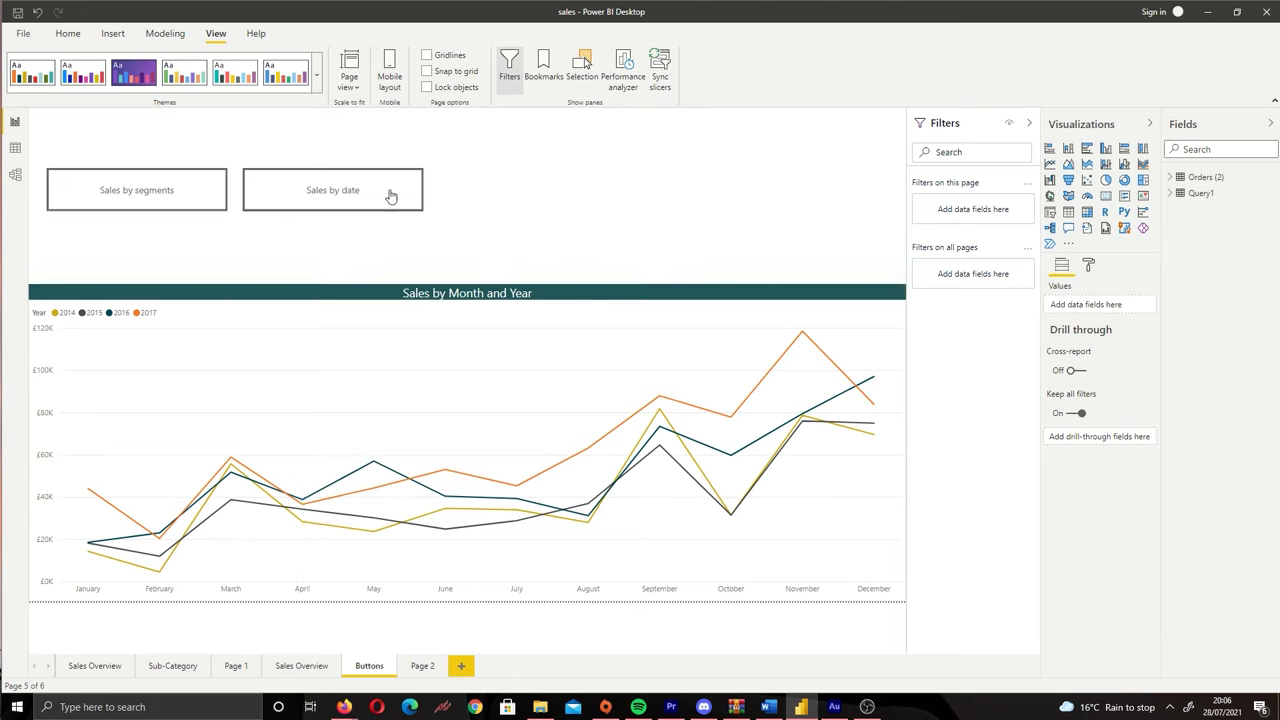
# Test the Sales by segments button to swap in the region and category charts, then go to Page 2
pyautogui.keyDown('ctrl'); pyautogui.click(171, 197); pyautogui.keyUp('ctrl')
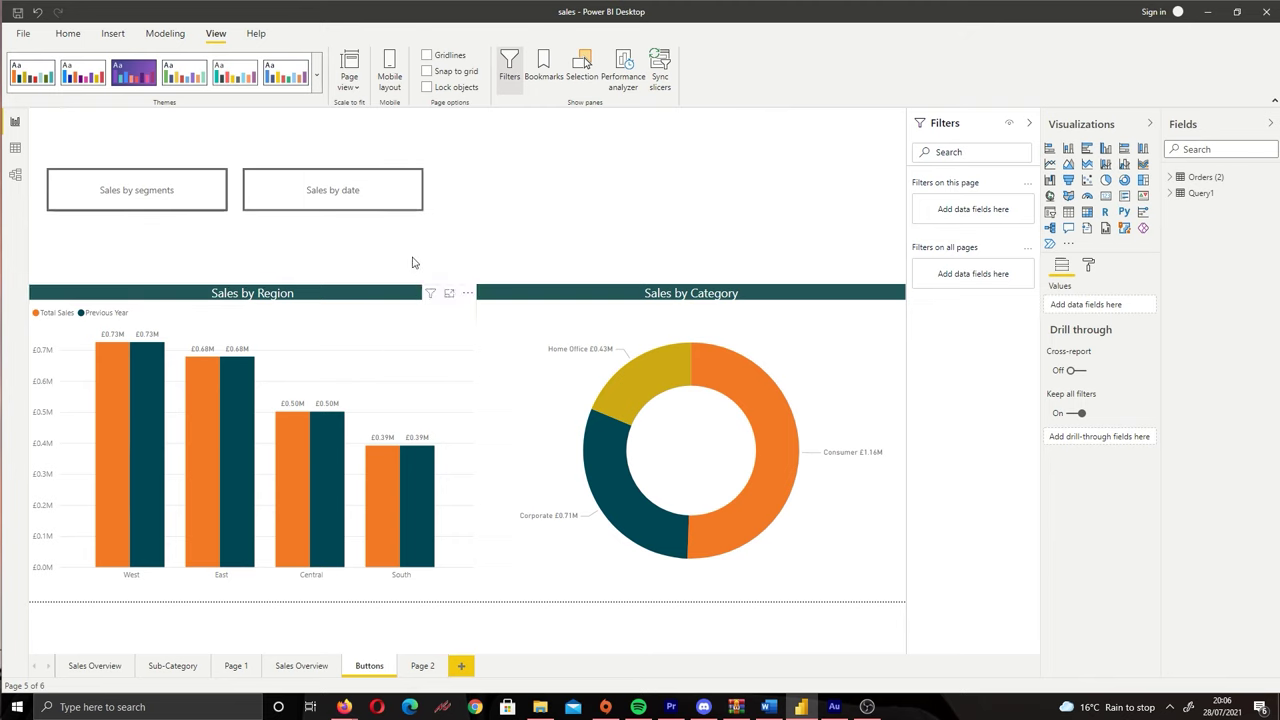
pyautogui.click(420, 666)
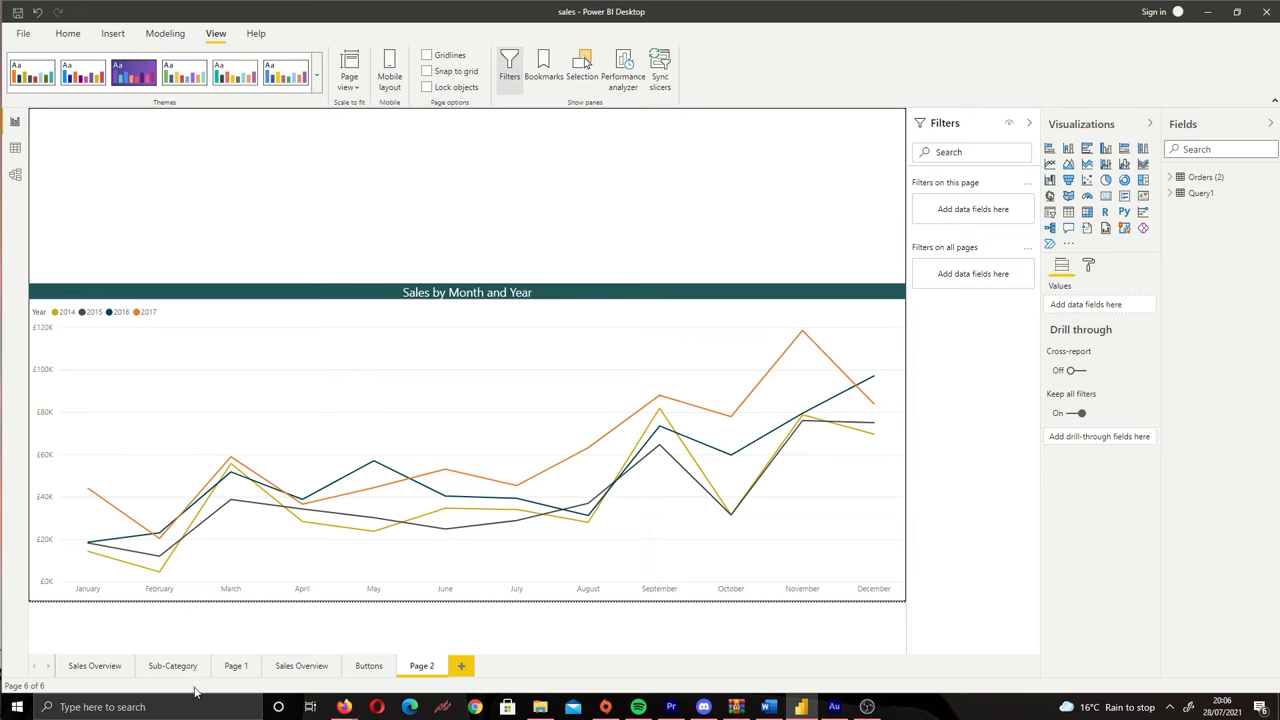
# Select the Sales by Segment and Sales by Region charts on Sales Overview and paste them onto Page 2
pyautogui.click(173, 666)
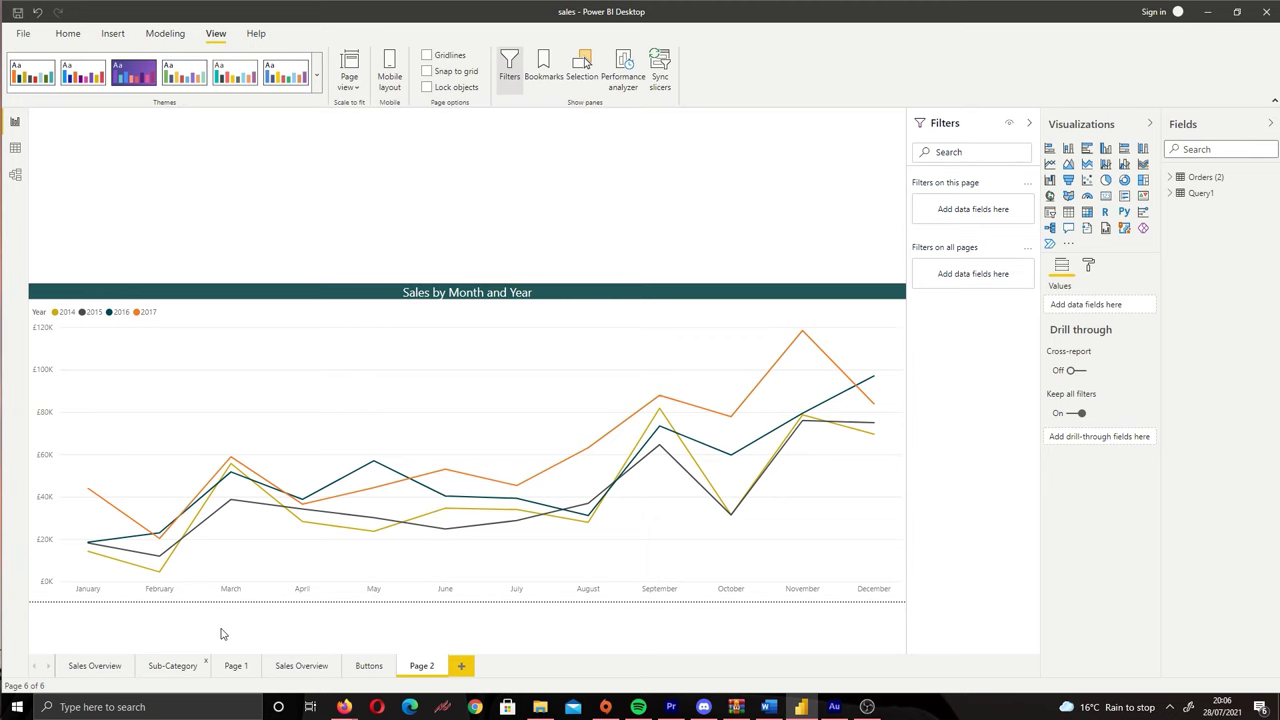
pyautogui.click(303, 666)
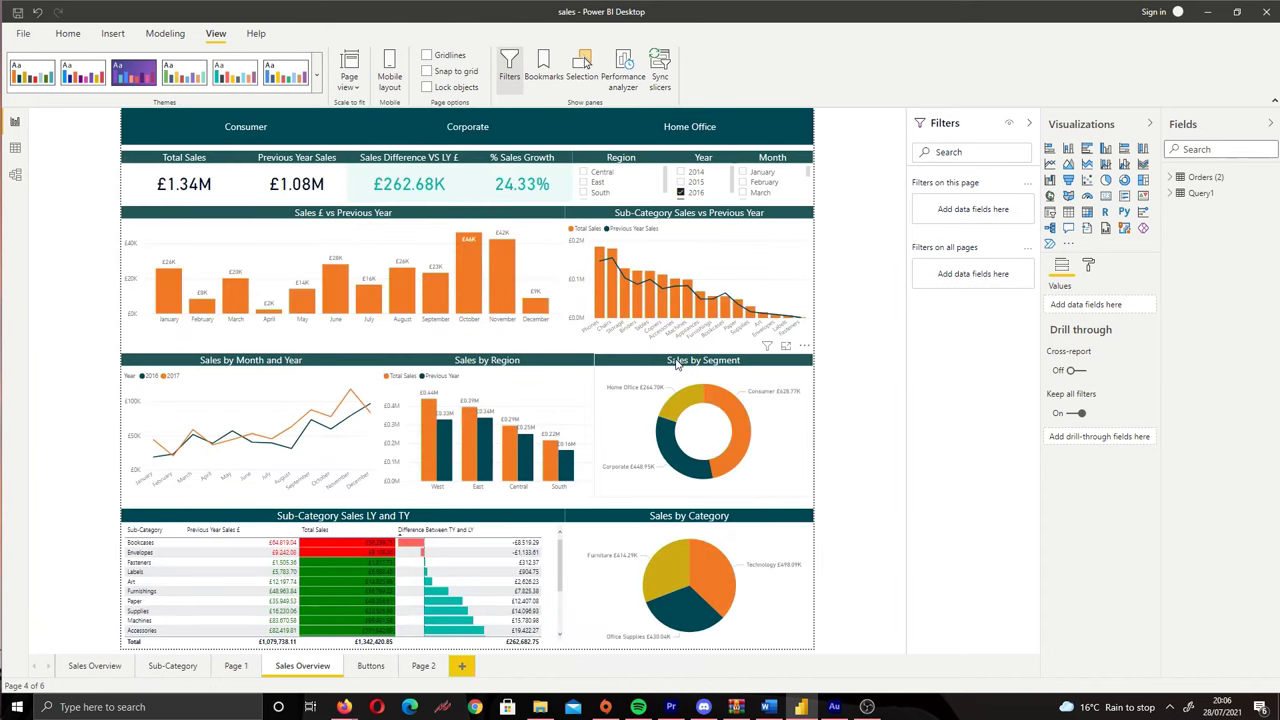
pyautogui.click(676, 363)
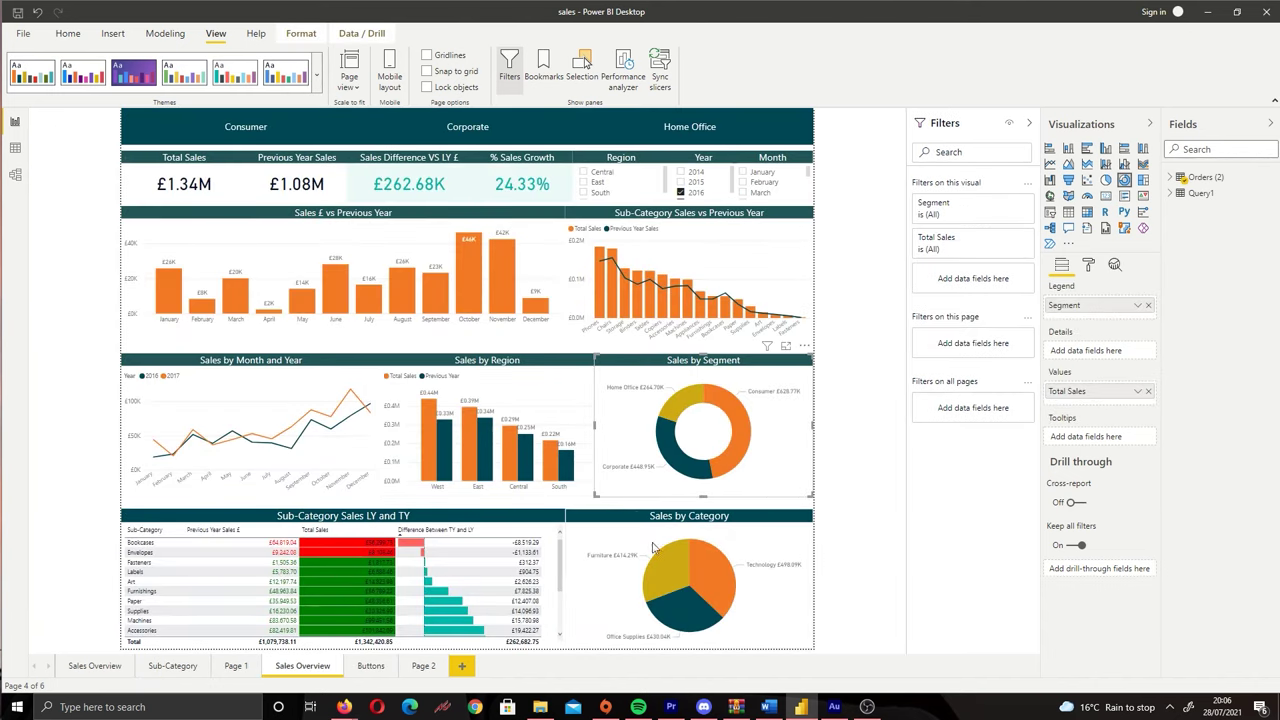
pyautogui.click(517, 408)
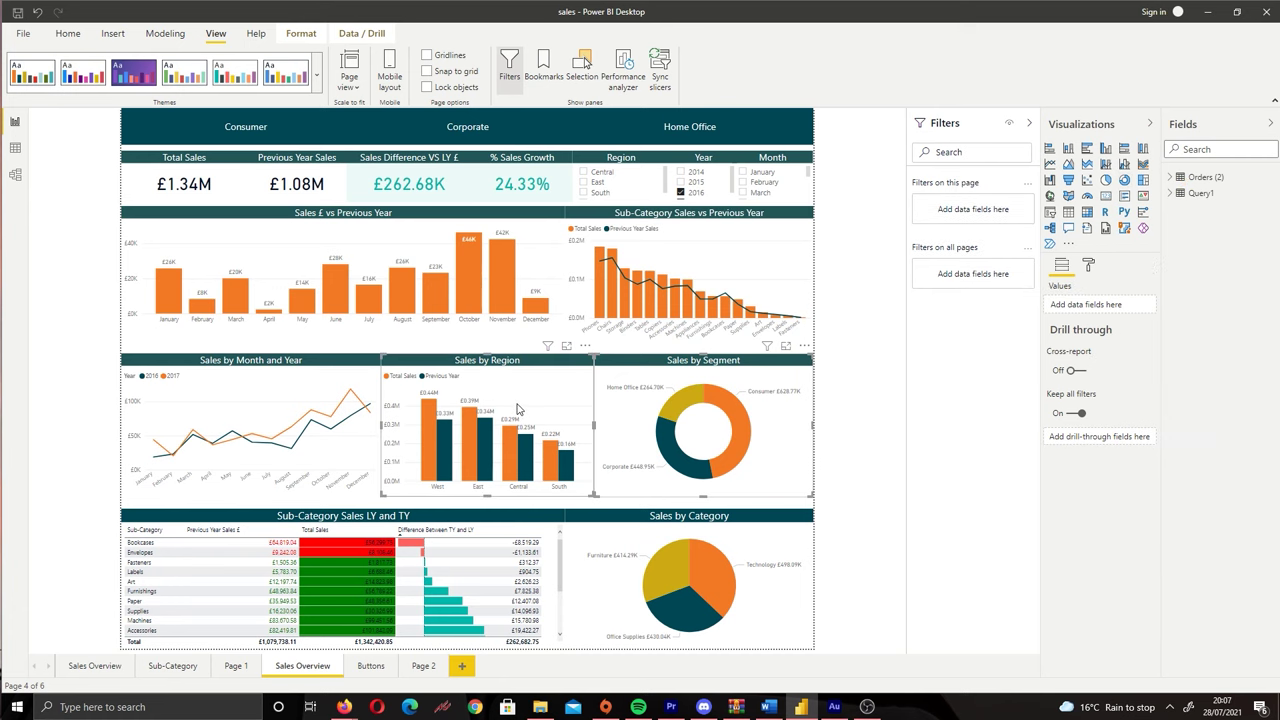
pyautogui.click(421, 665)
pyautogui.hotkey('ctrl', 'v')
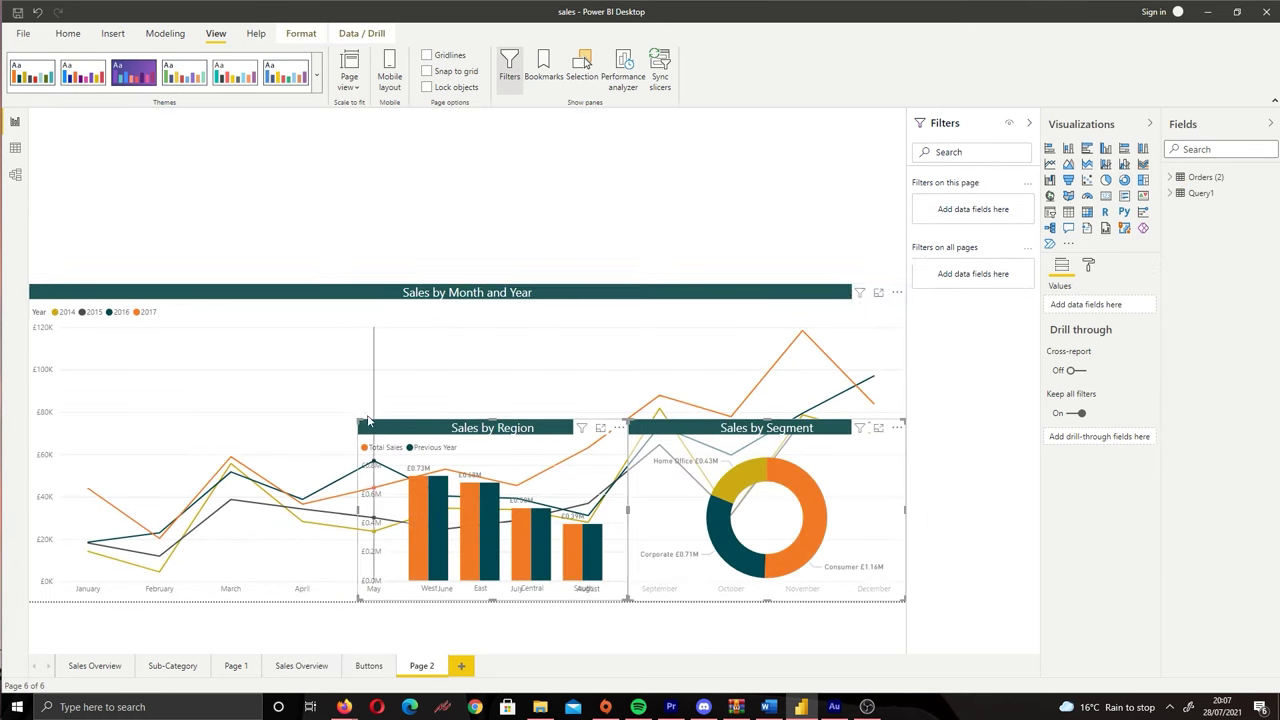
# Arrange Sales by Region on the left and Sales by Segment on the right, both enlarged over the line chart
pyautogui.moveTo(435, 428); pyautogui.dragTo(105, 428)
pyautogui.click(509, 186)
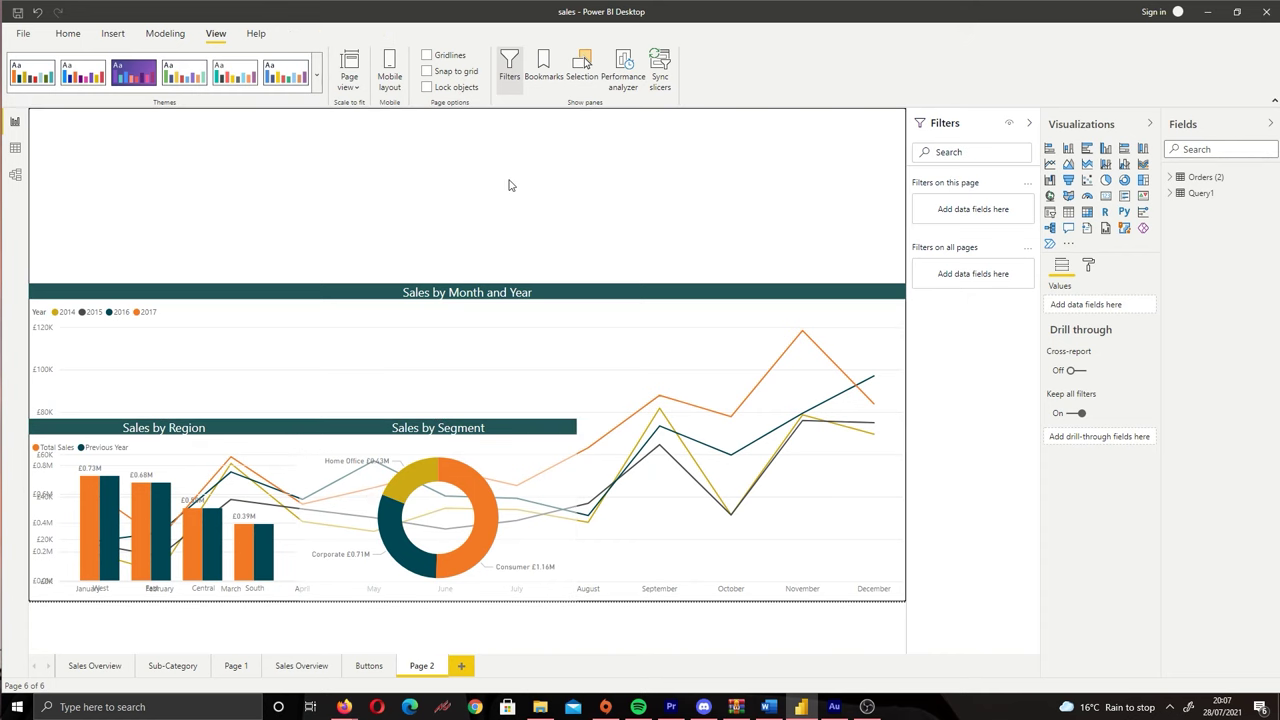
pyautogui.moveTo(430, 438); pyautogui.dragTo(759, 438)
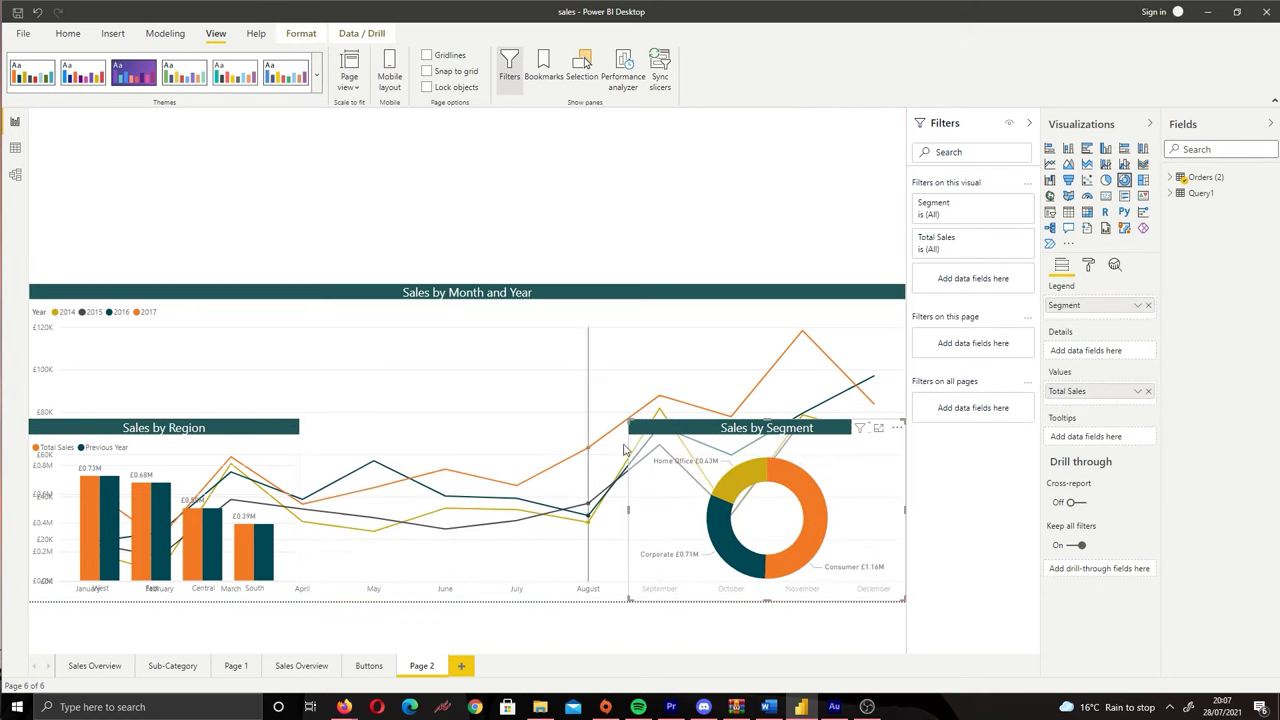
pyautogui.moveTo(627, 418); pyautogui.dragTo(513, 292)
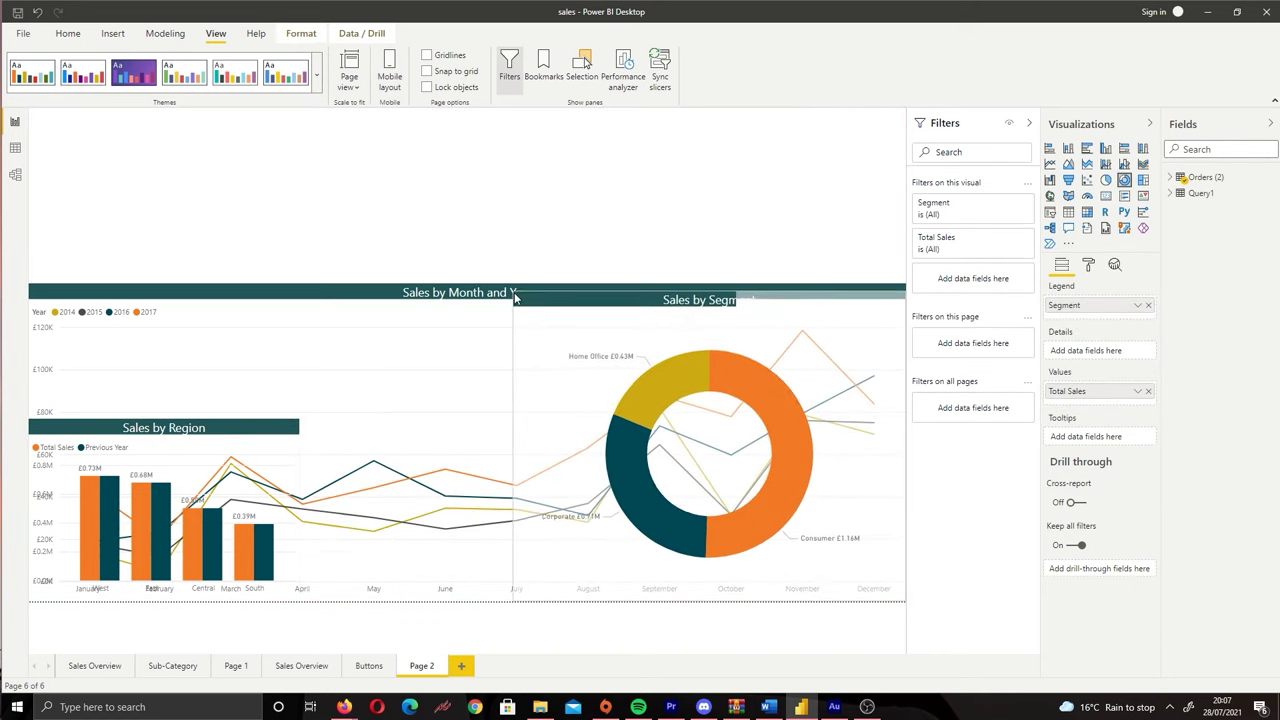
pyautogui.click(290, 426)
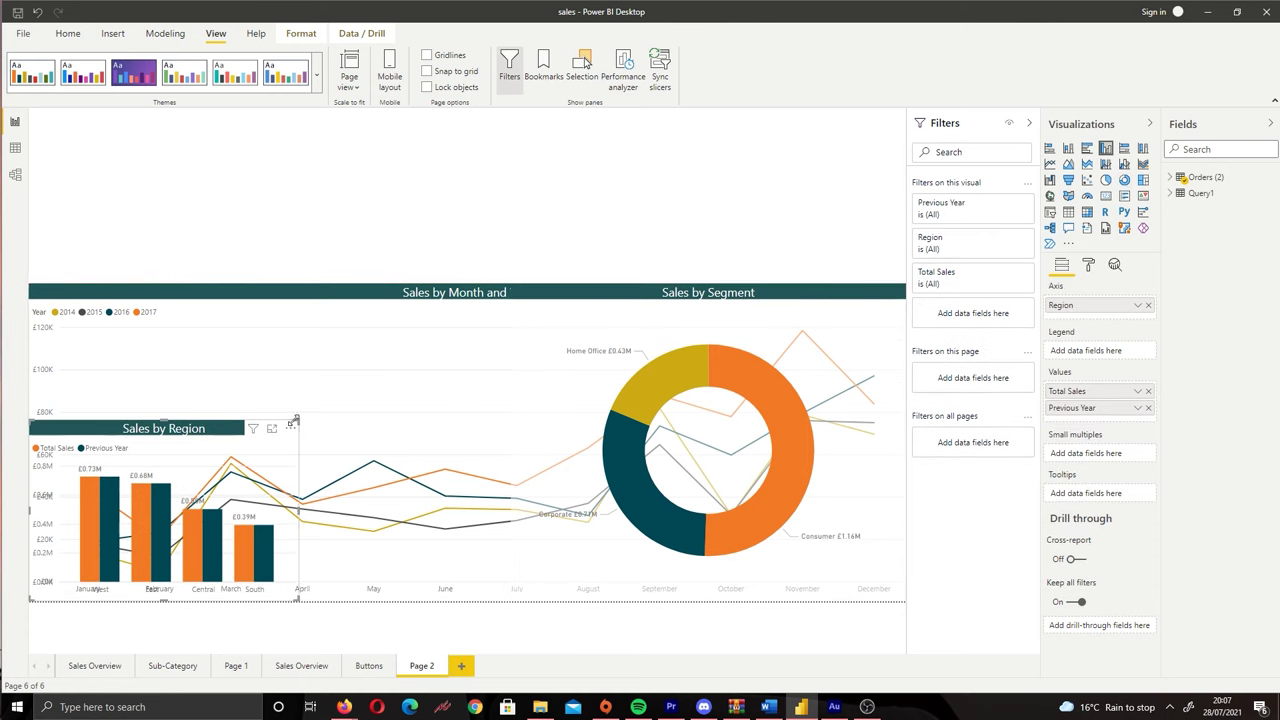
pyautogui.moveTo(299, 419); pyautogui.dragTo(348, 379)
pyautogui.moveTo(415, 350); pyautogui.dragTo(501, 295)
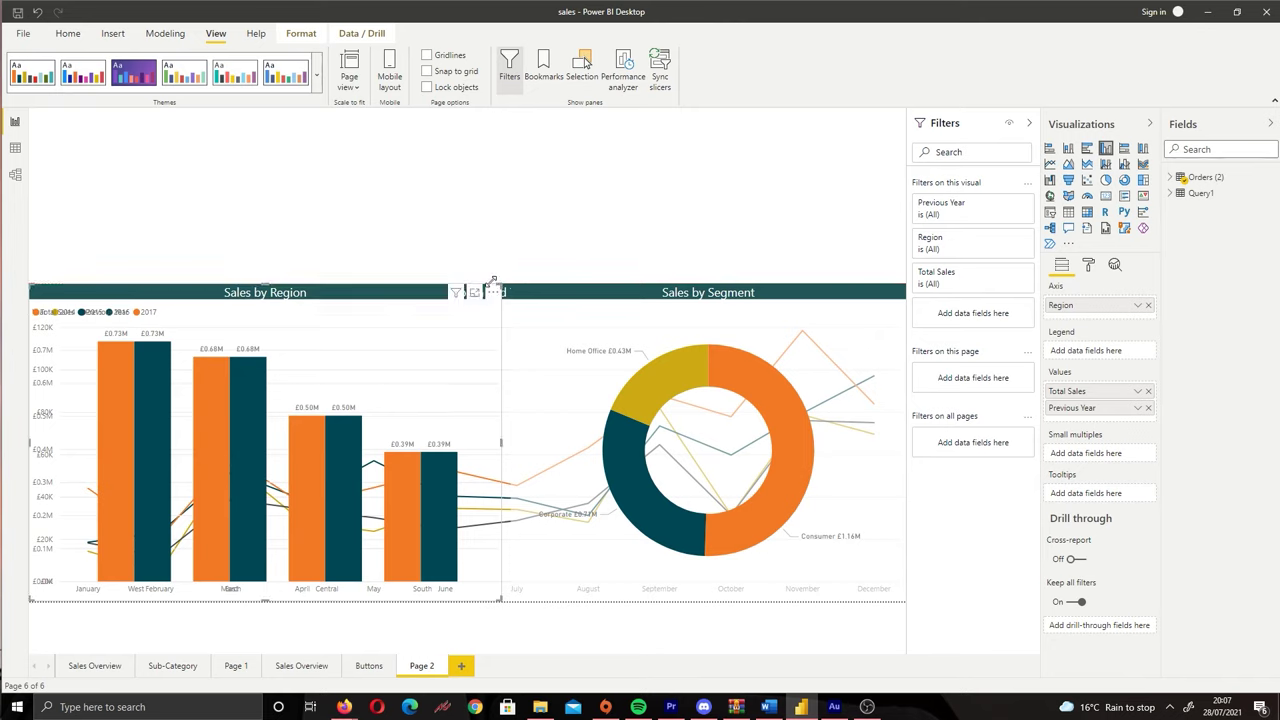
pyautogui.click(268, 234)
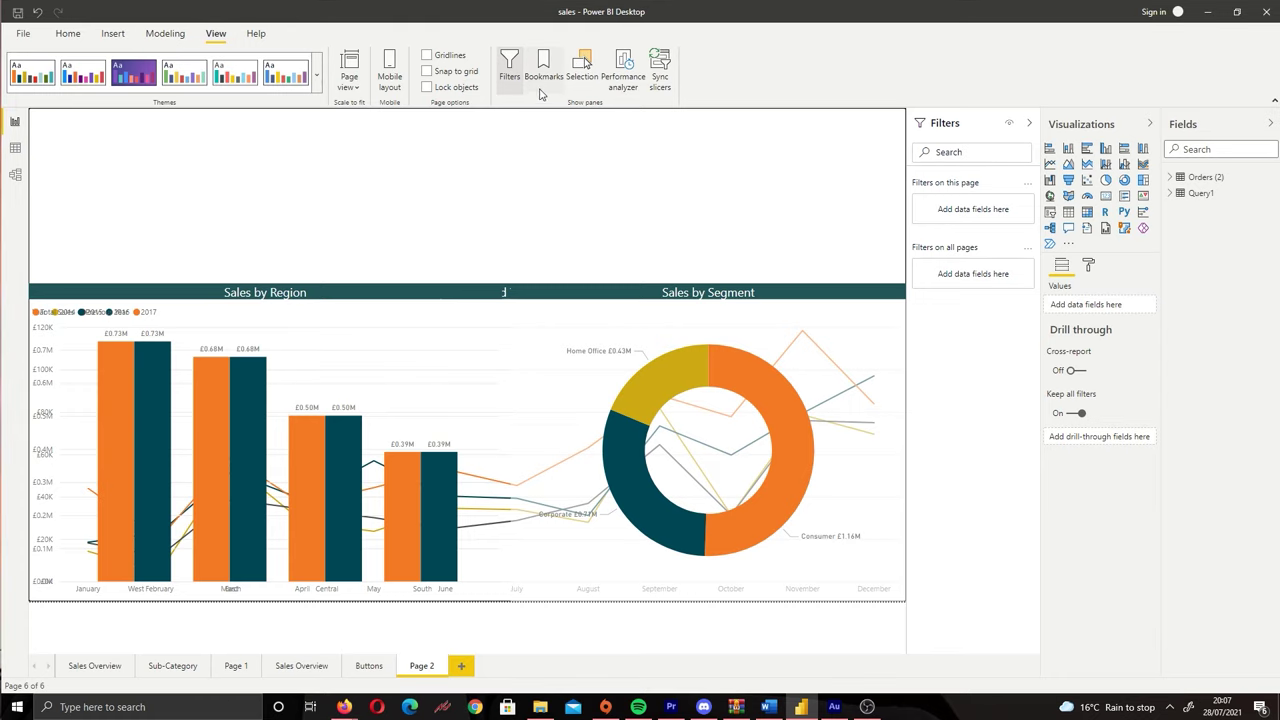
# Show the Bookmarks and Selection panes and place a blank button above the charts at the left
pyautogui.click(542, 86)
pyautogui.click(582, 68)
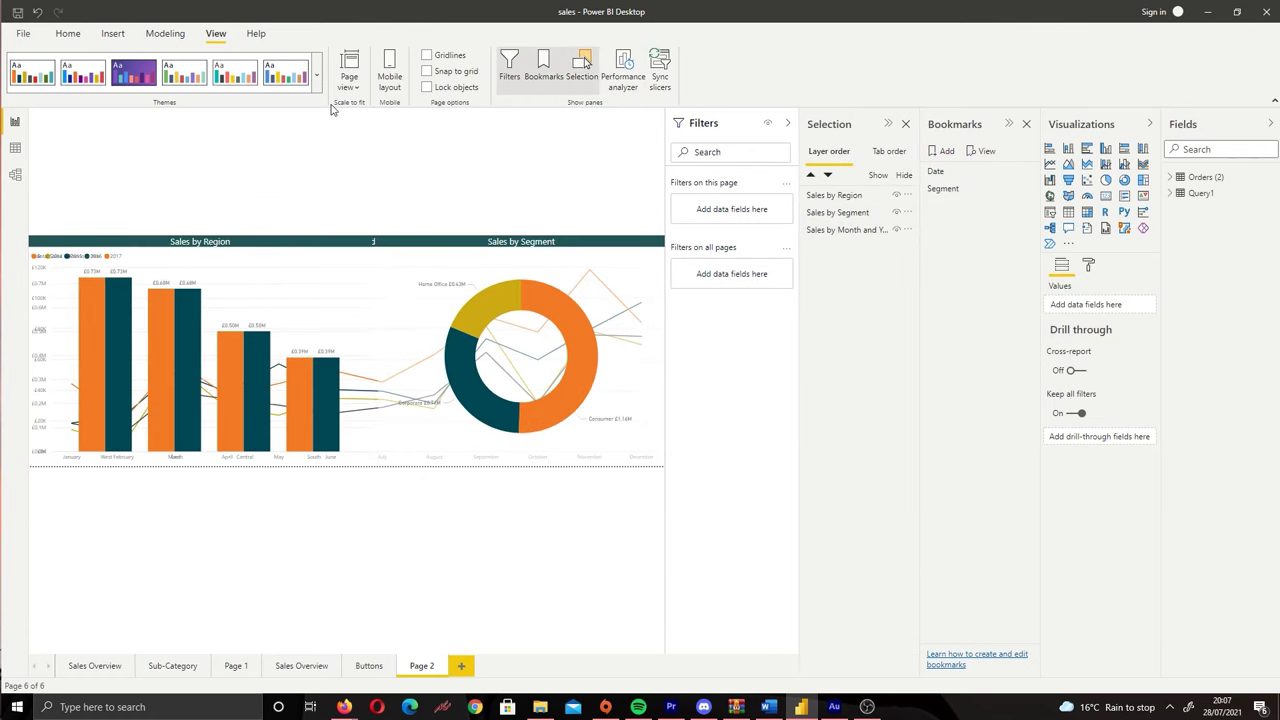
pyautogui.click(113, 33)
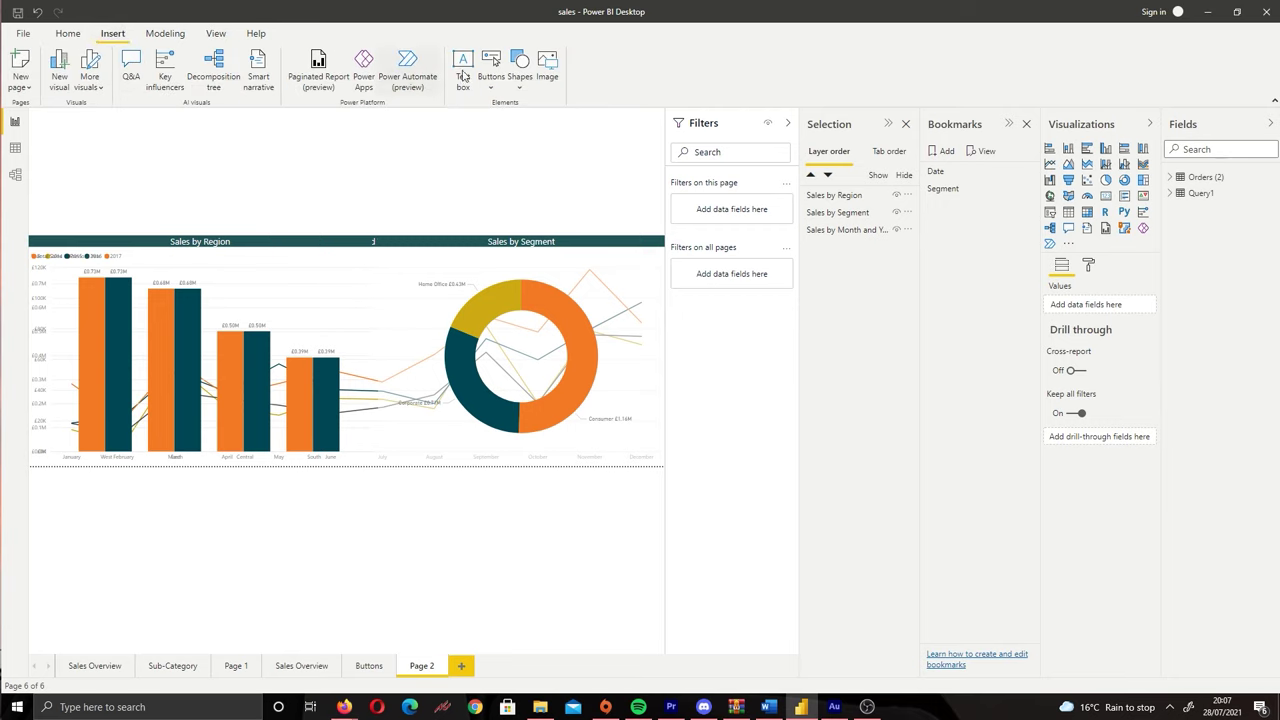
pyautogui.click(490, 86)
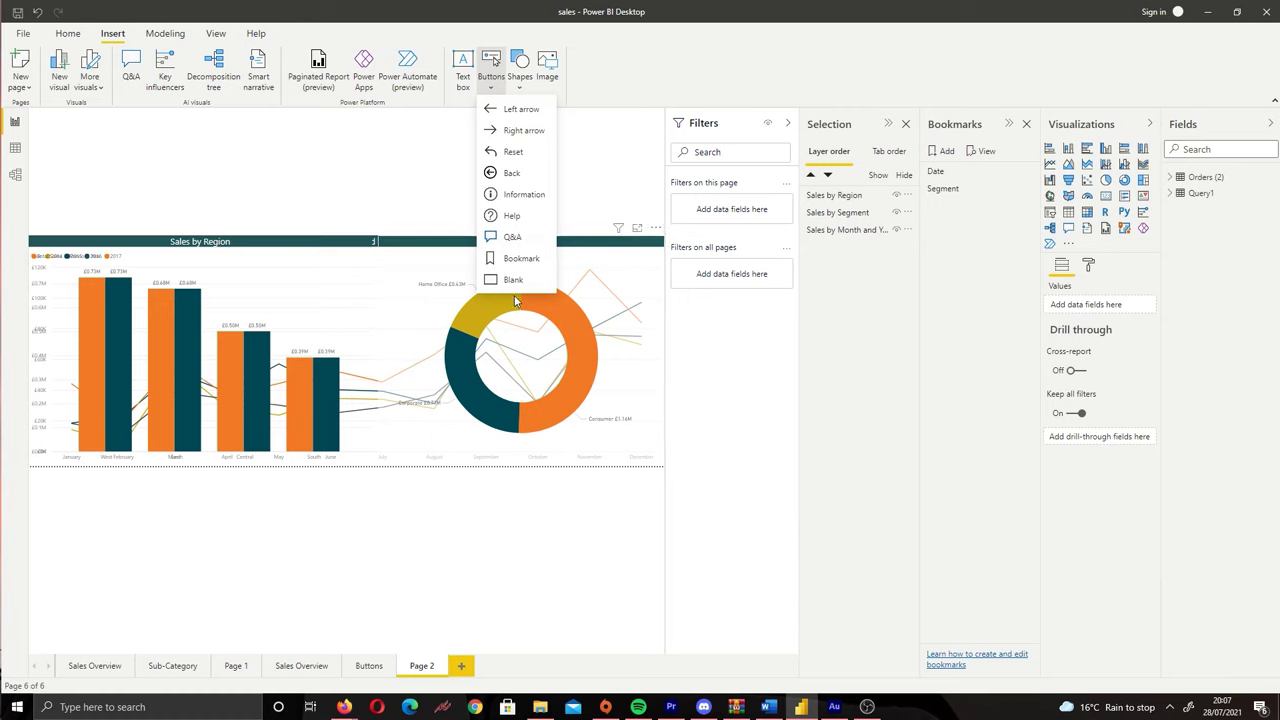
pyautogui.click(510, 279)
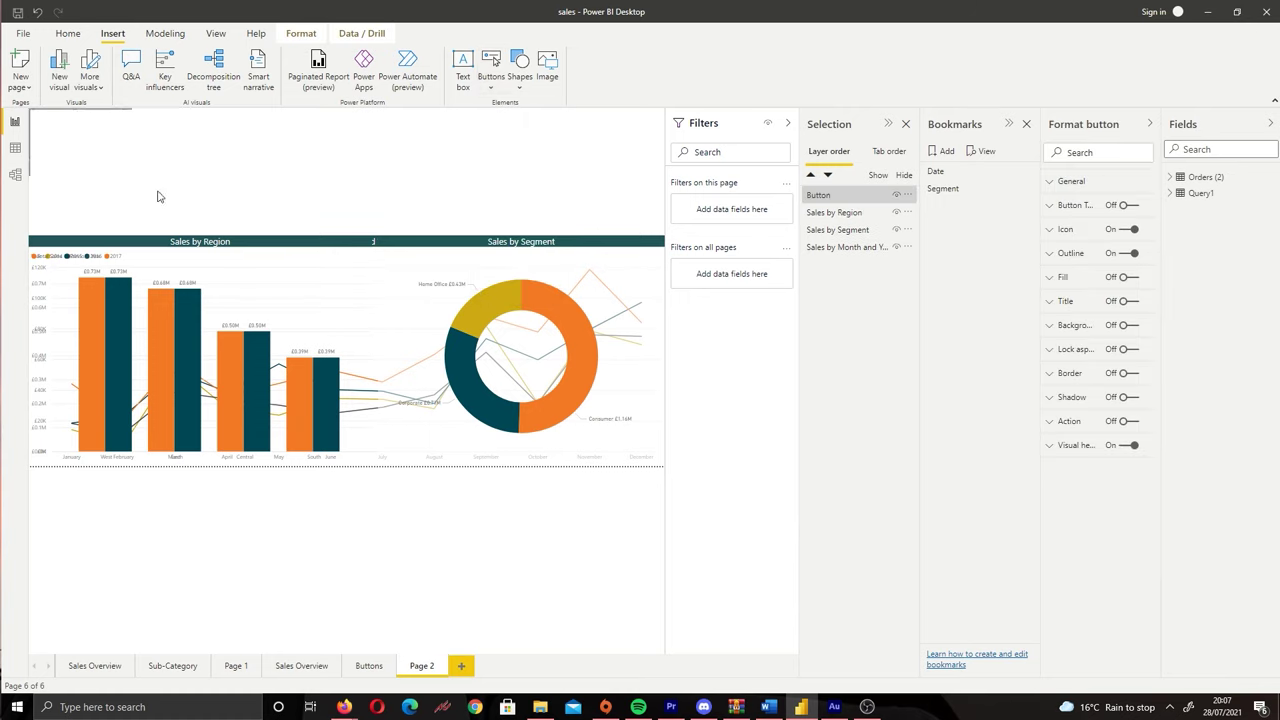
pyautogui.moveTo(94, 118); pyautogui.dragTo(103, 166)
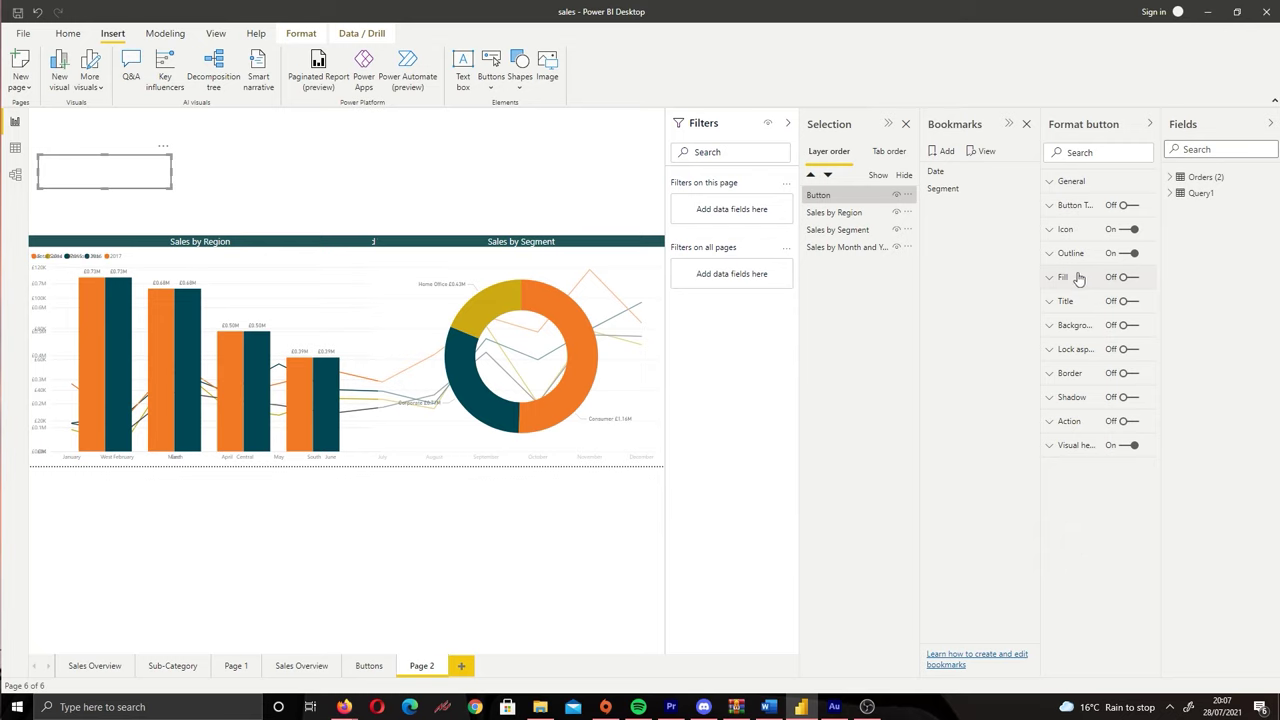
# Turn on the button's text and label it 'Date'
pyautogui.click(1124, 206)
pyautogui.click(1075, 205)
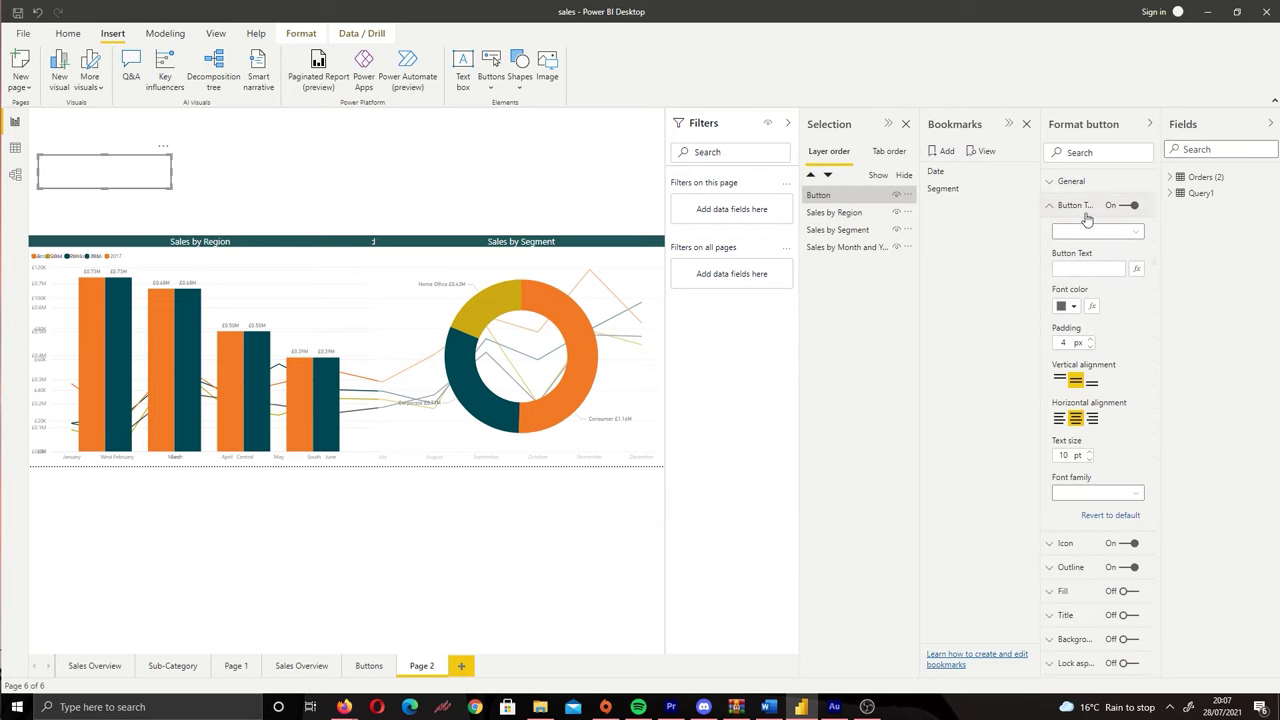
pyautogui.click(1088, 267)
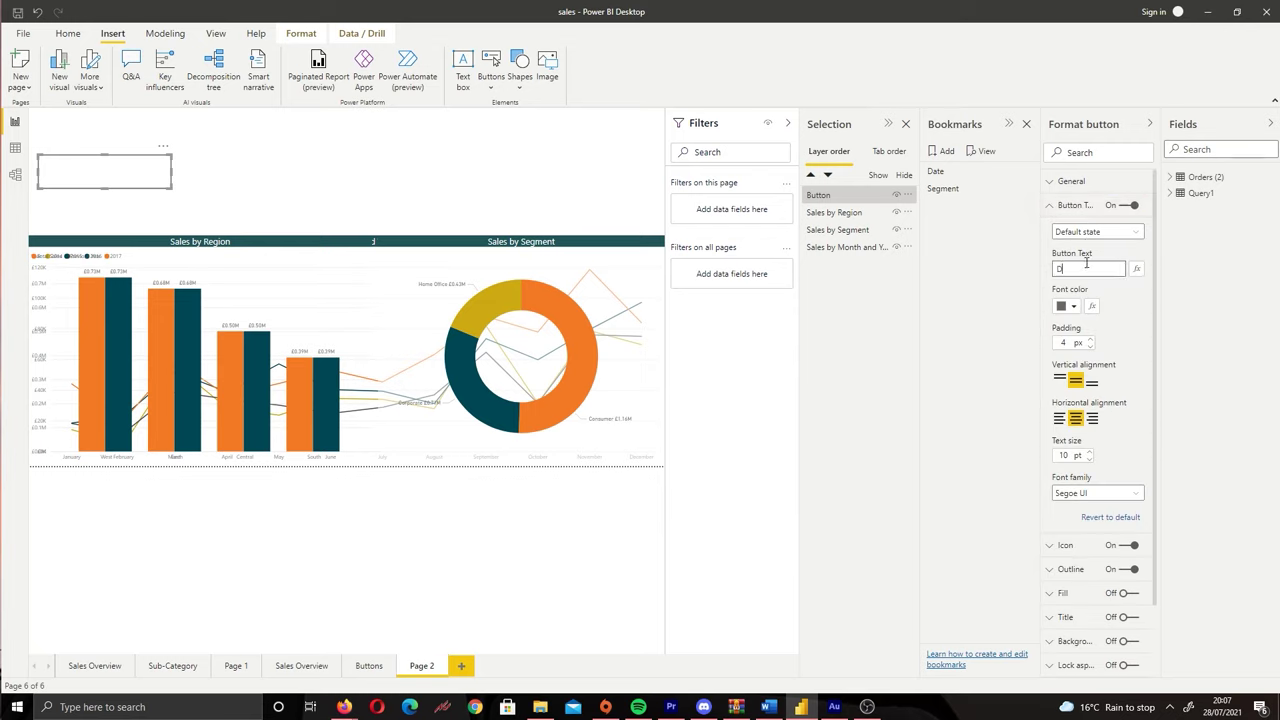
pyautogui.write('Date')
pyautogui.click(330, 214)
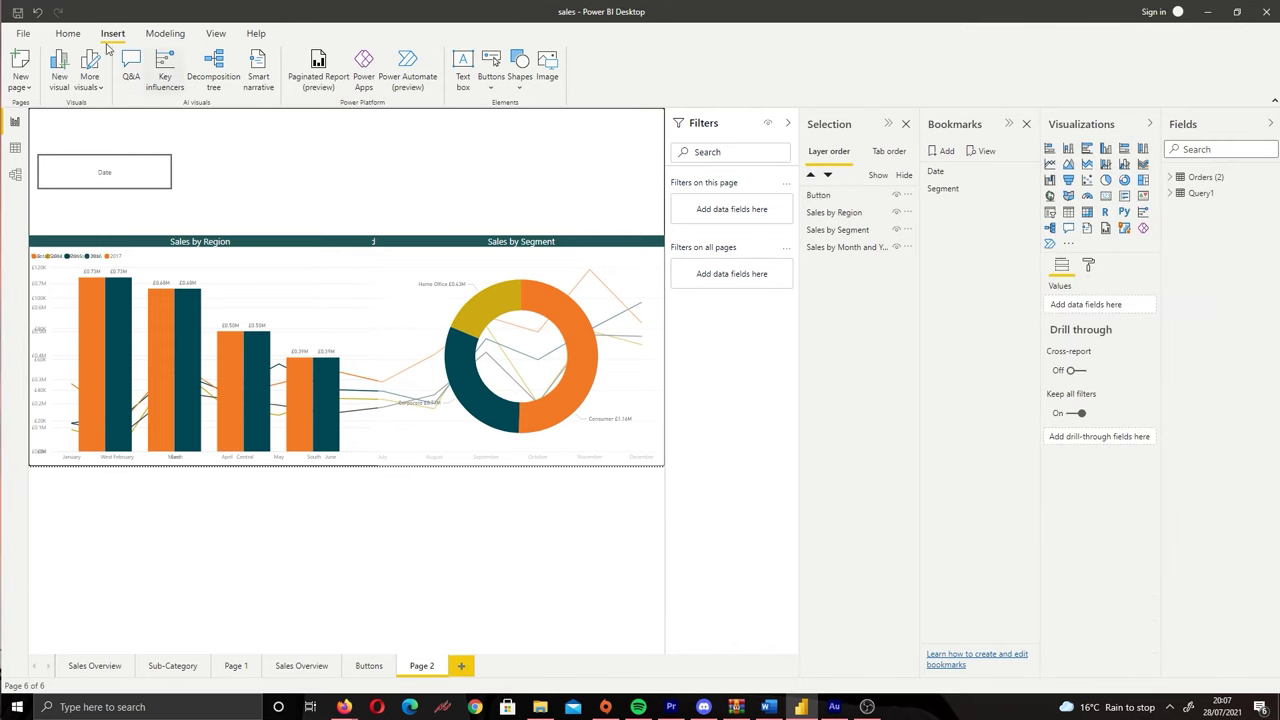
# Insert another blank button and position it to the right of the Date button
pyautogui.click(491, 80)
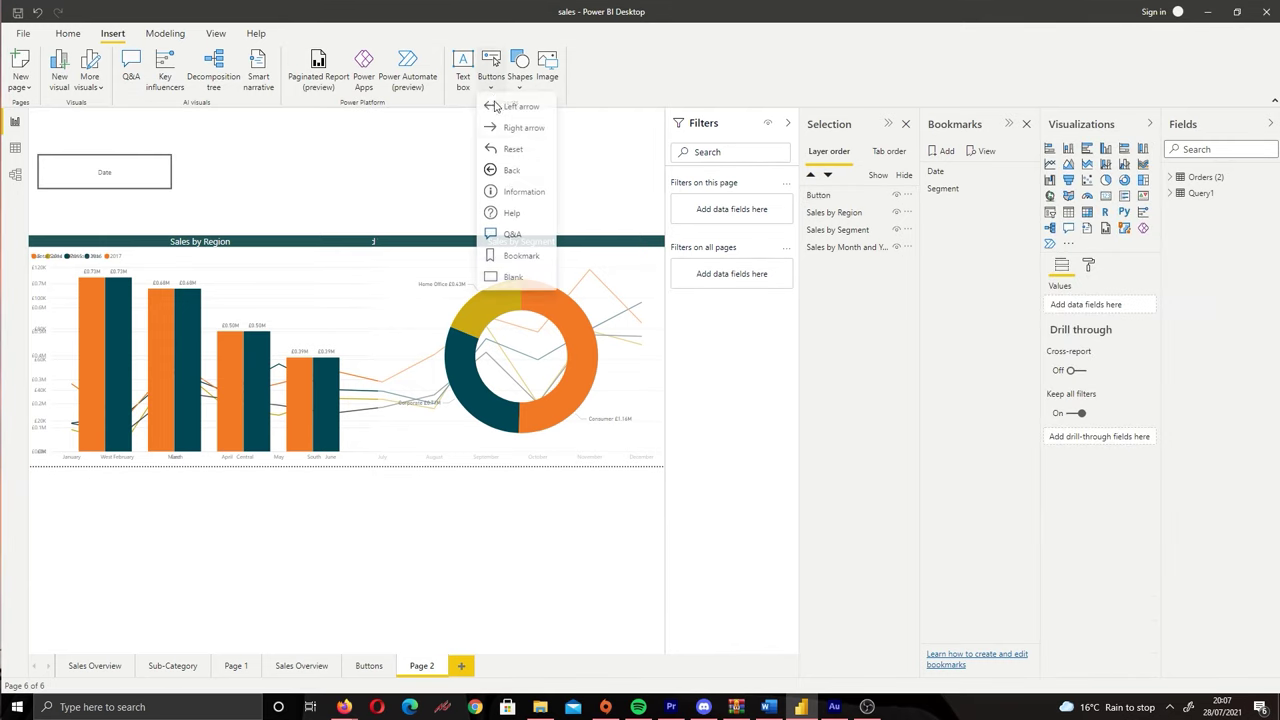
pyautogui.click(509, 277)
pyautogui.moveTo(200, 148); pyautogui.dragTo(230, 165)
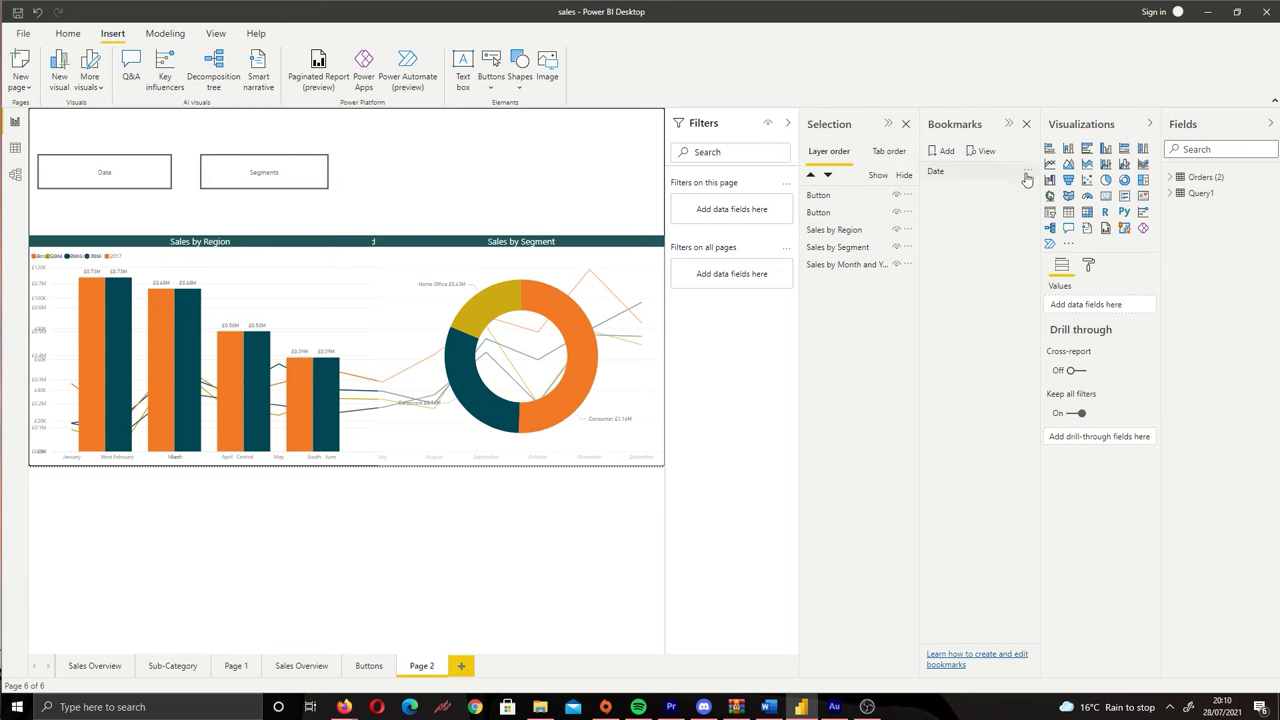
# Delete the existing Date bookmark from the Bookmarks pane
pyautogui.click(1026, 173)
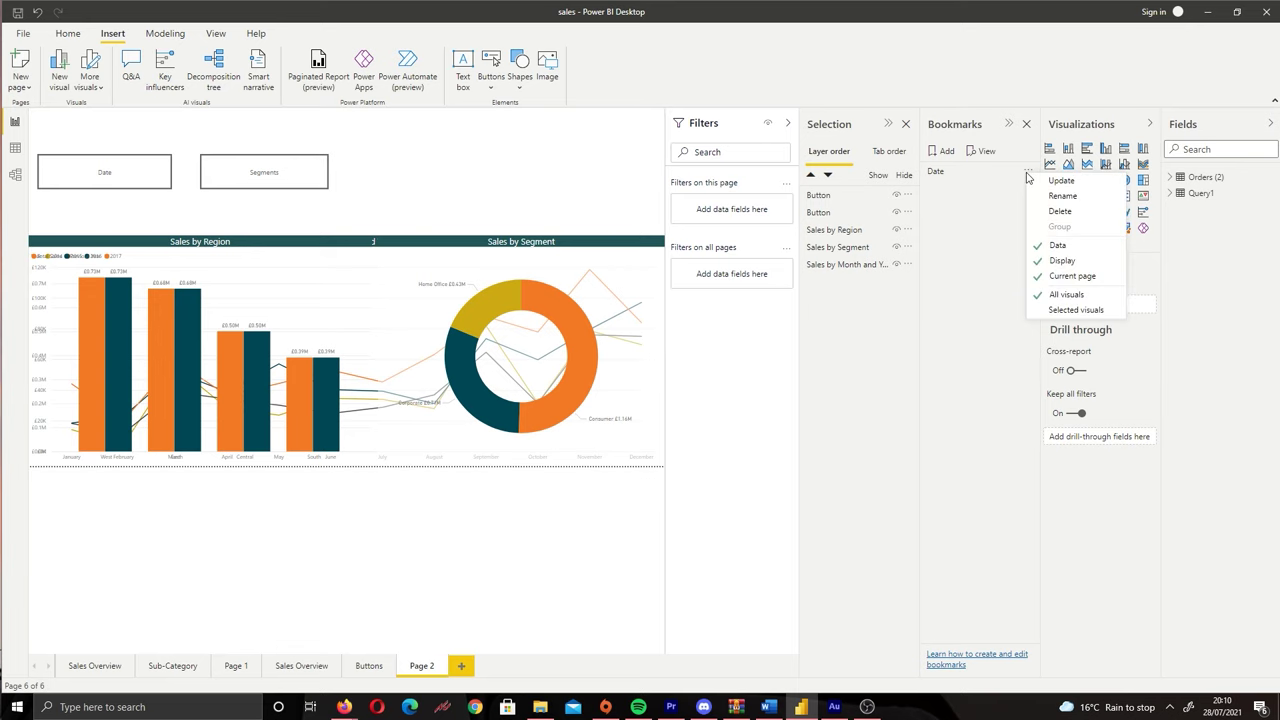
pyautogui.click(1062, 214)
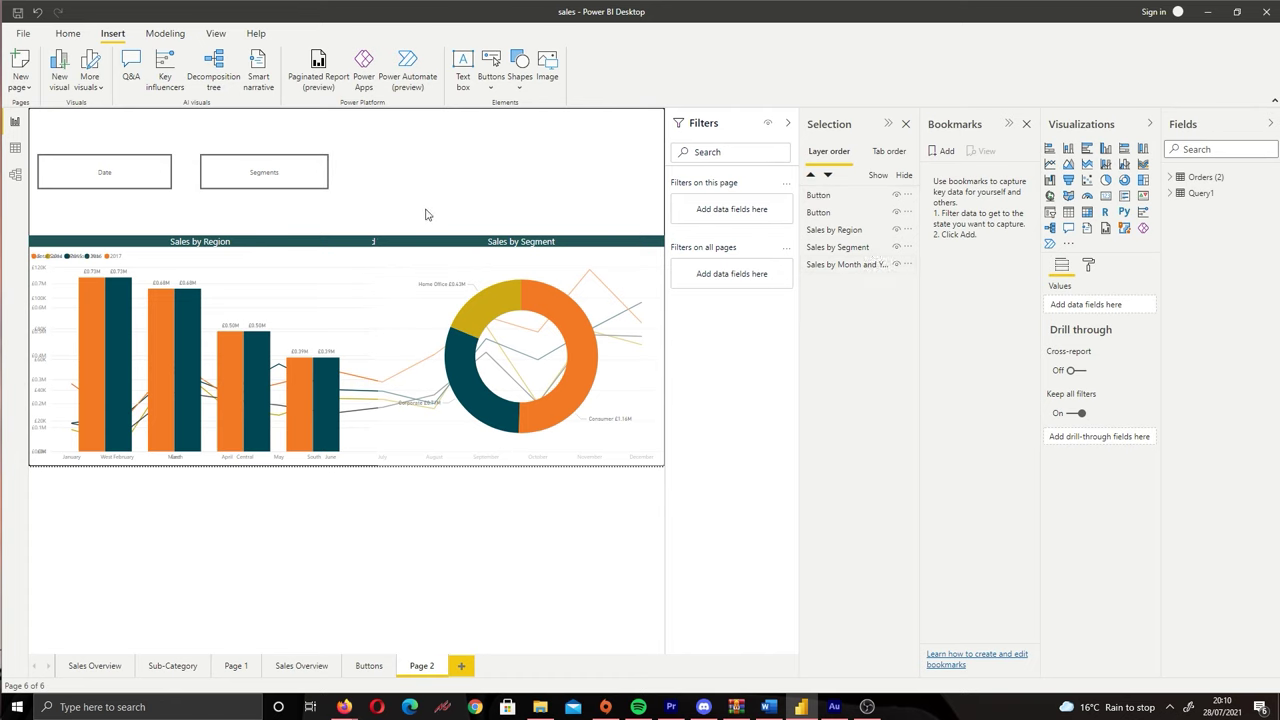
pyautogui.click(838, 210)
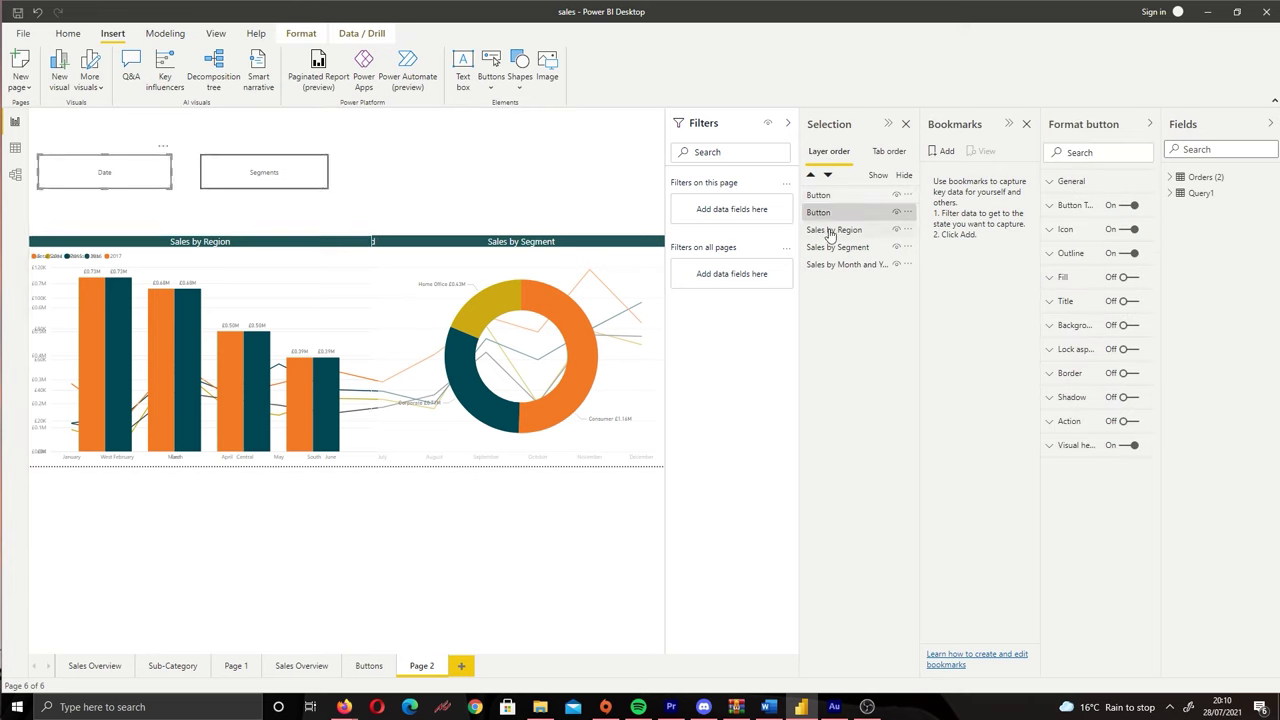
pyautogui.click(830, 230)
pyautogui.click(832, 247)
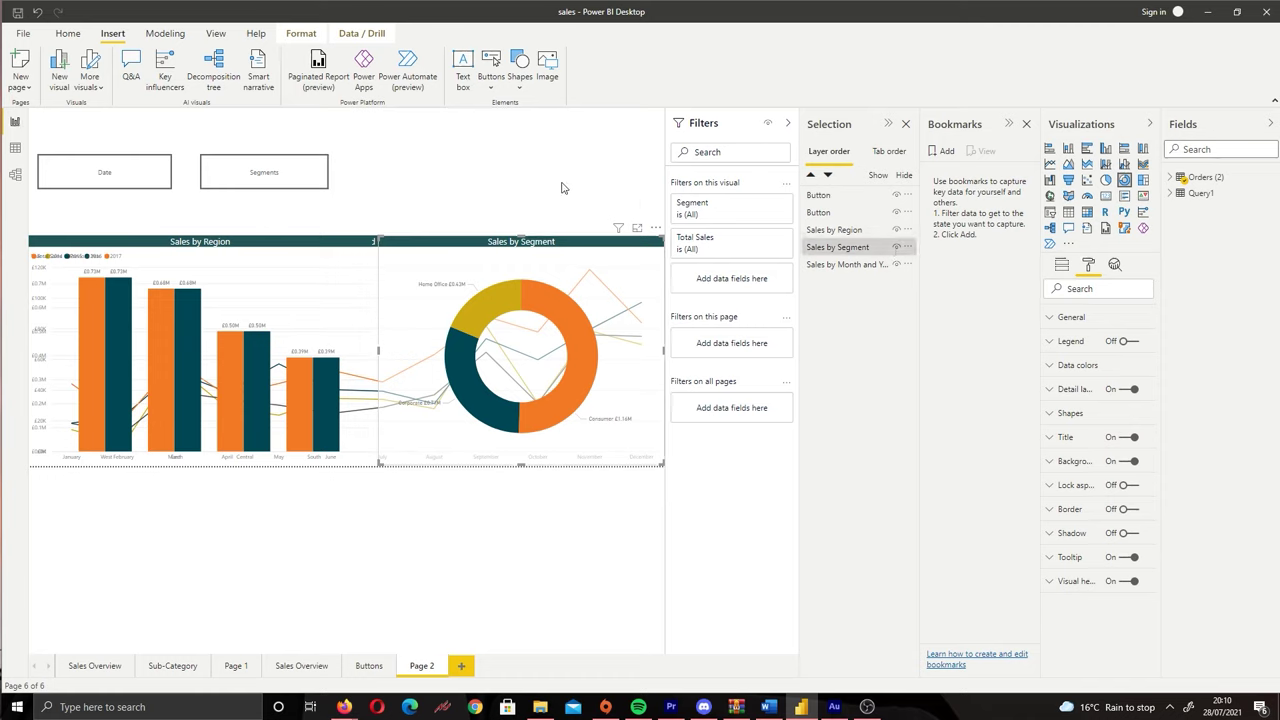
pyautogui.click(110, 181)
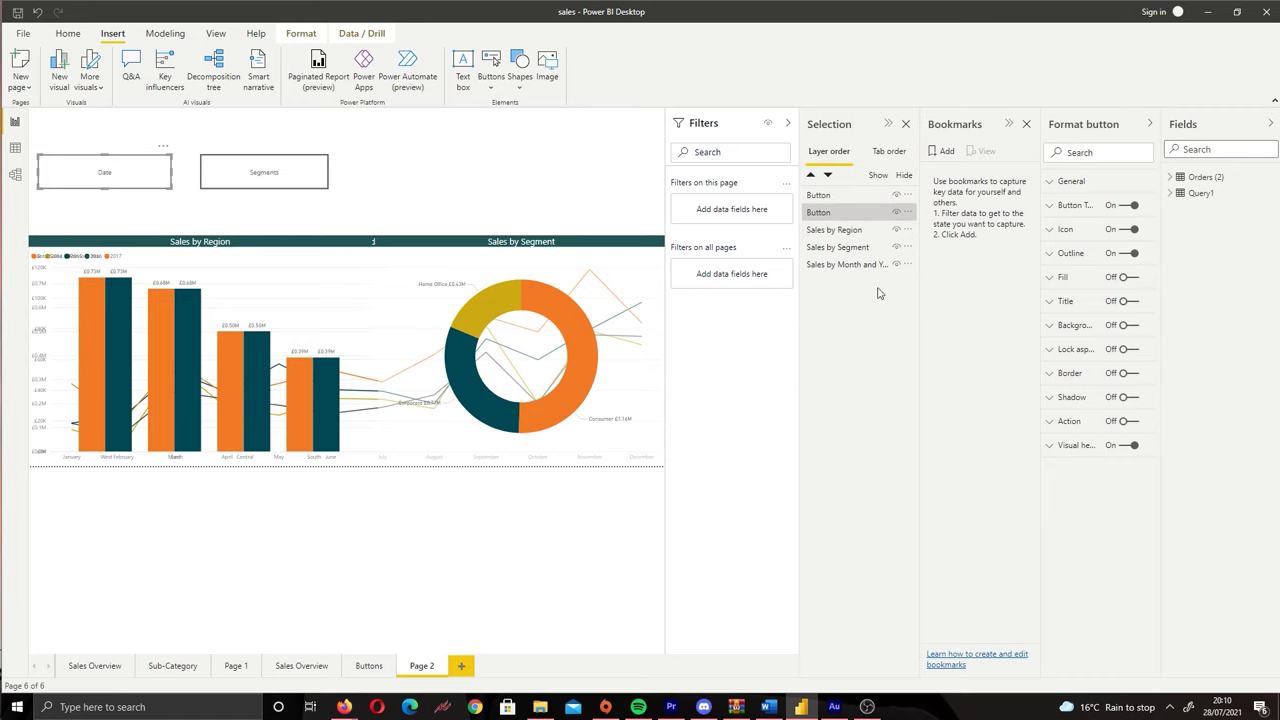
# Hide Sales by Region and Sales by Segment, then add a bookmark named 'Date'
pyautogui.click(896, 229)
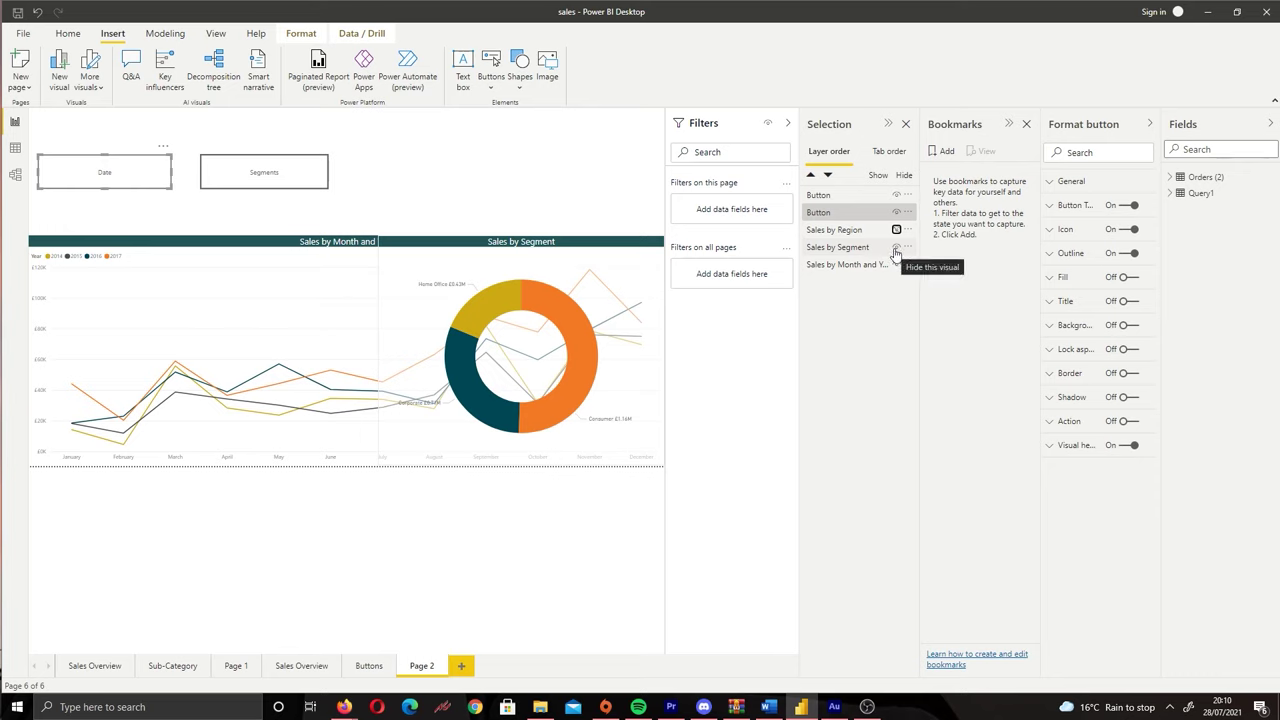
pyautogui.click(896, 247)
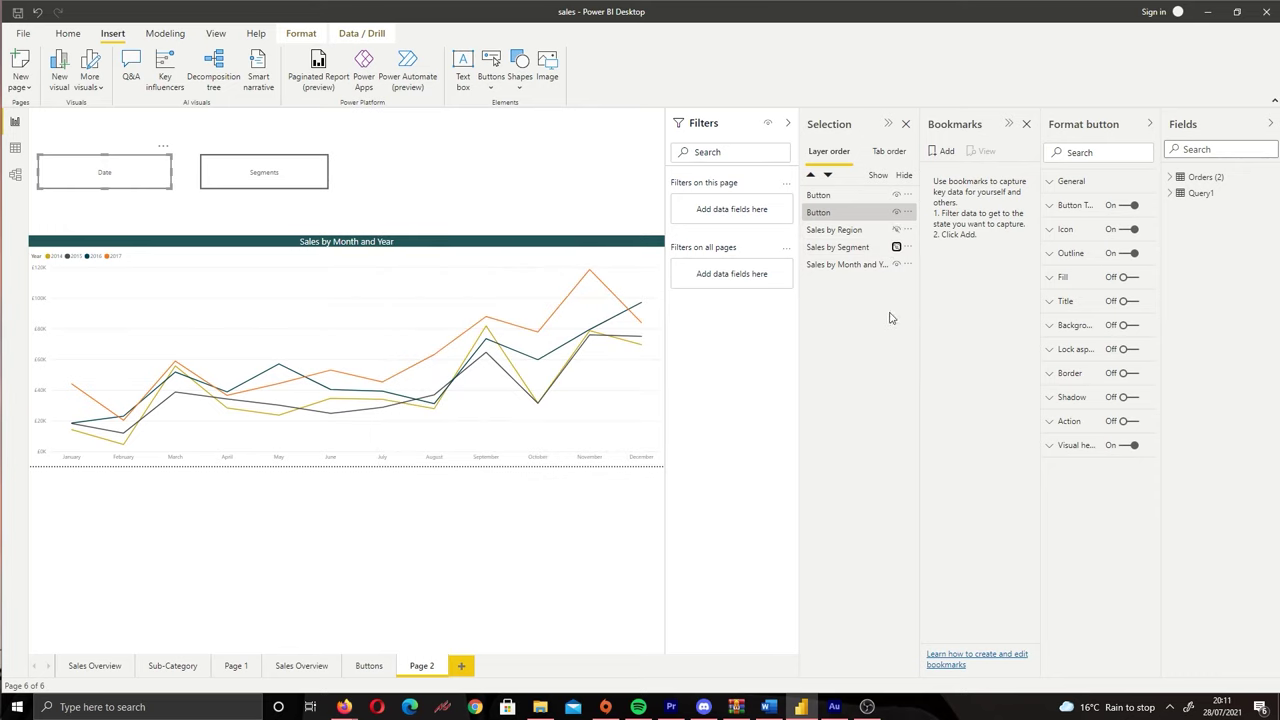
pyautogui.click(945, 152)
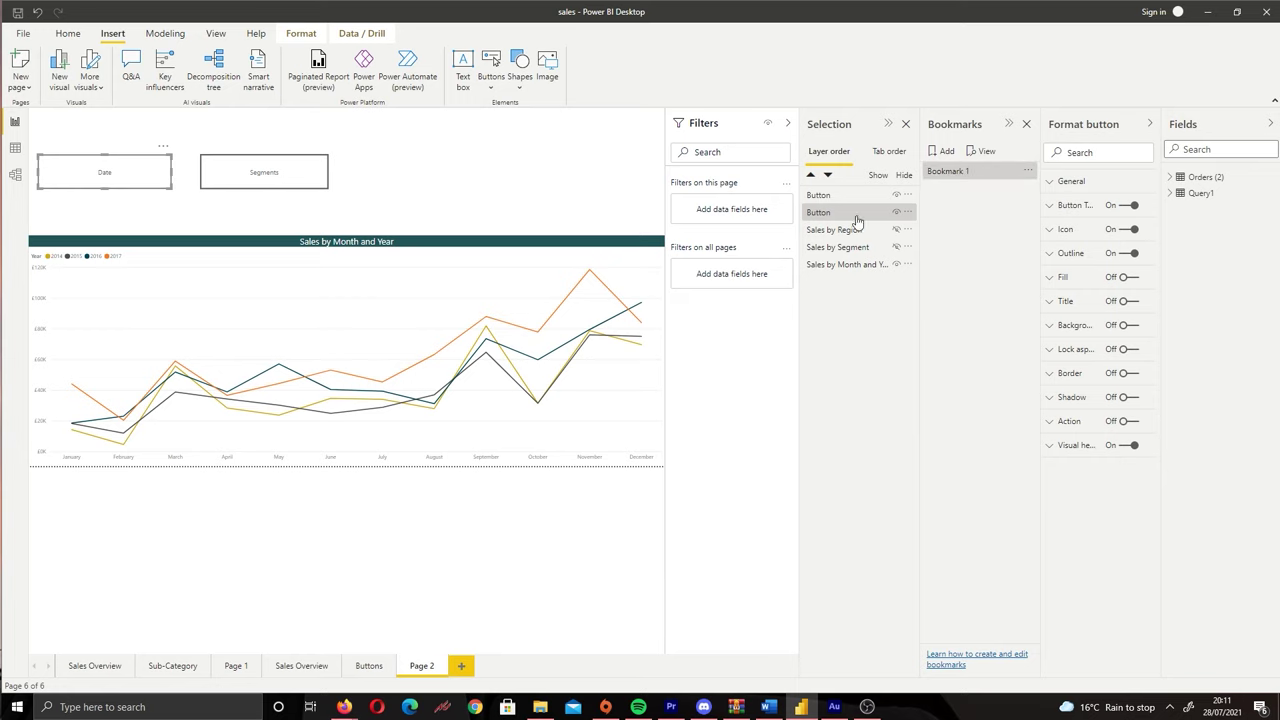
pyautogui.doubleClick(958, 175)
pyautogui.write('Dat')
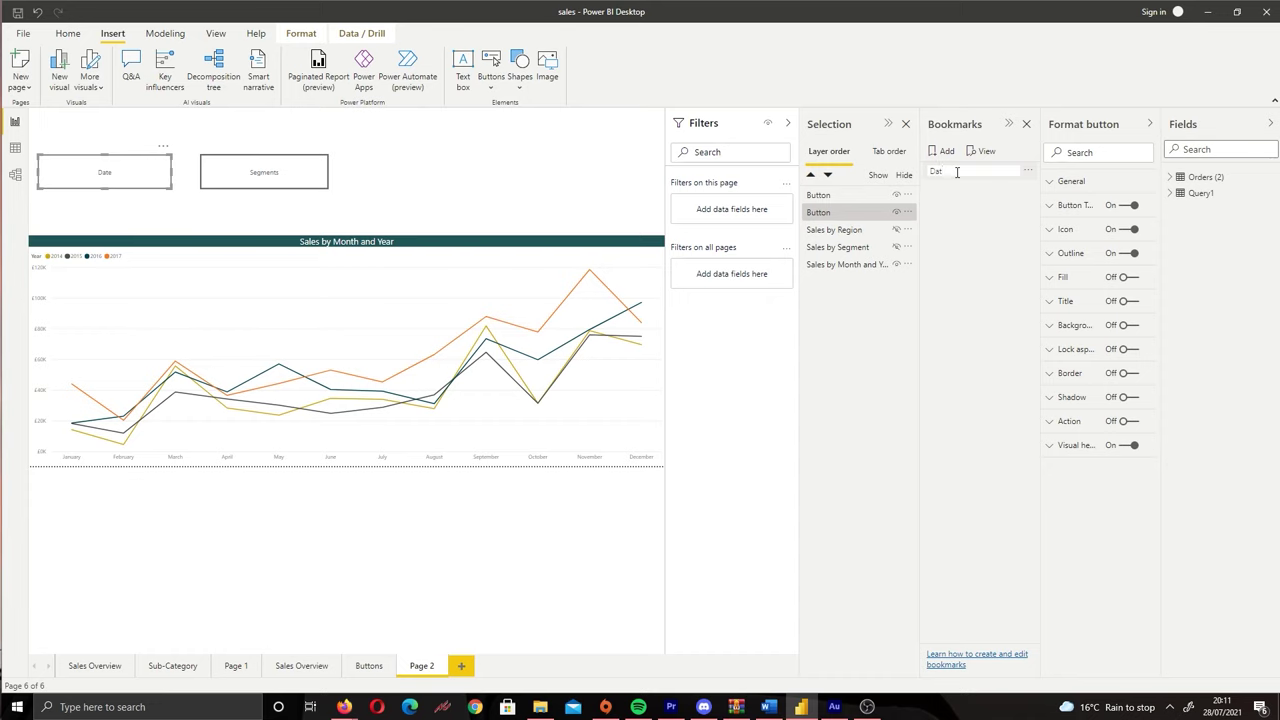
pyautogui.write('e')
pyautogui.press('Return')
# Turn on the Date button's action with type Bookmark, targeting the Date bookmark
pyautogui.click(958, 175)
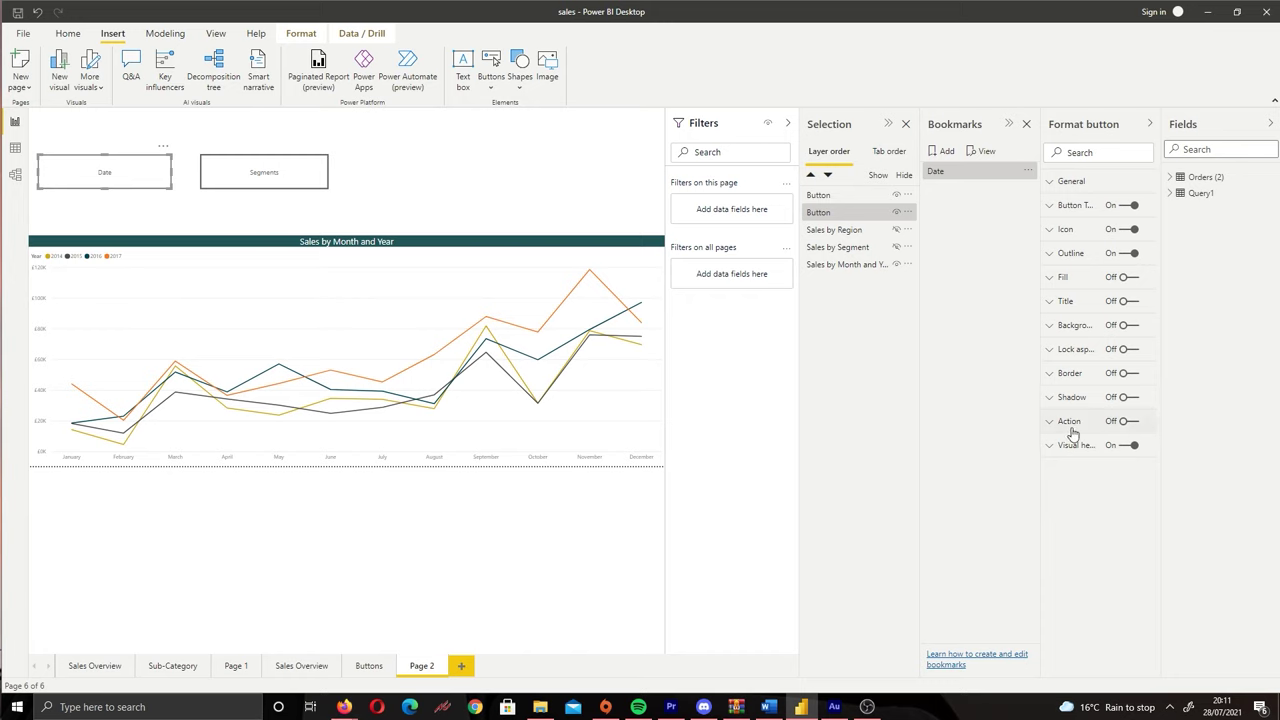
pyautogui.click(1128, 421)
pyautogui.click(1056, 422)
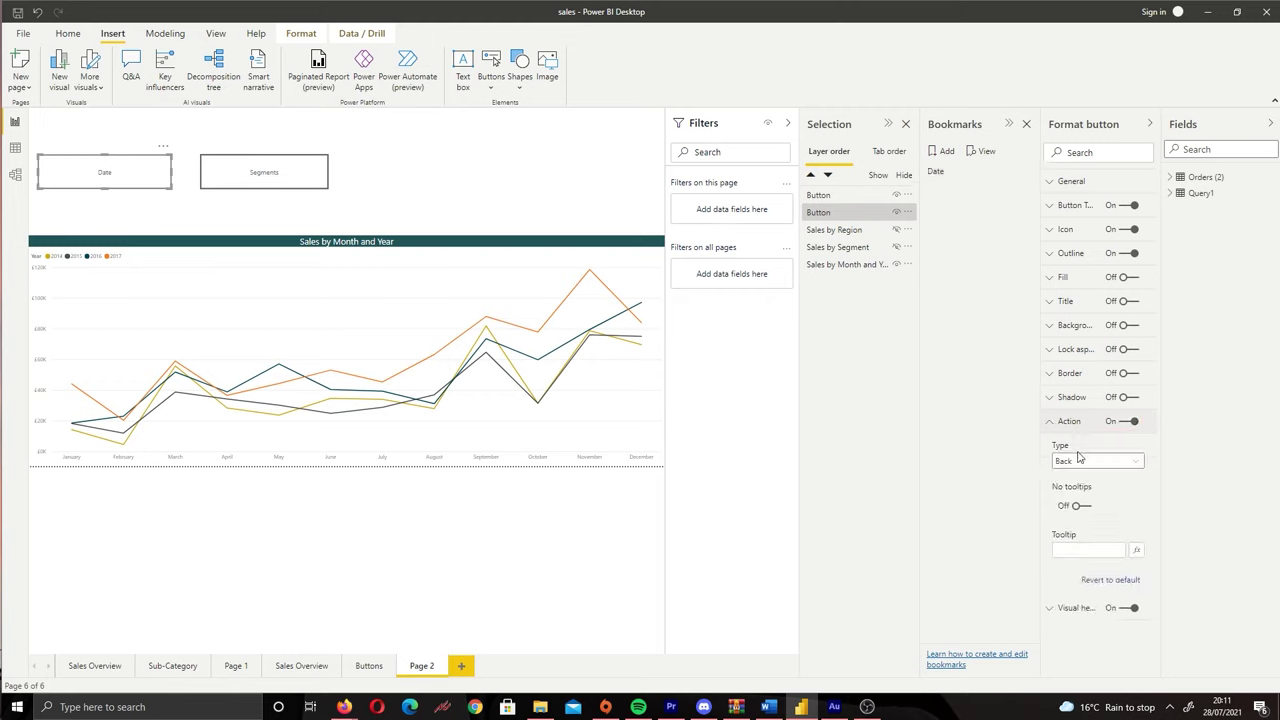
pyautogui.click(1079, 458)
pyautogui.click(1075, 488)
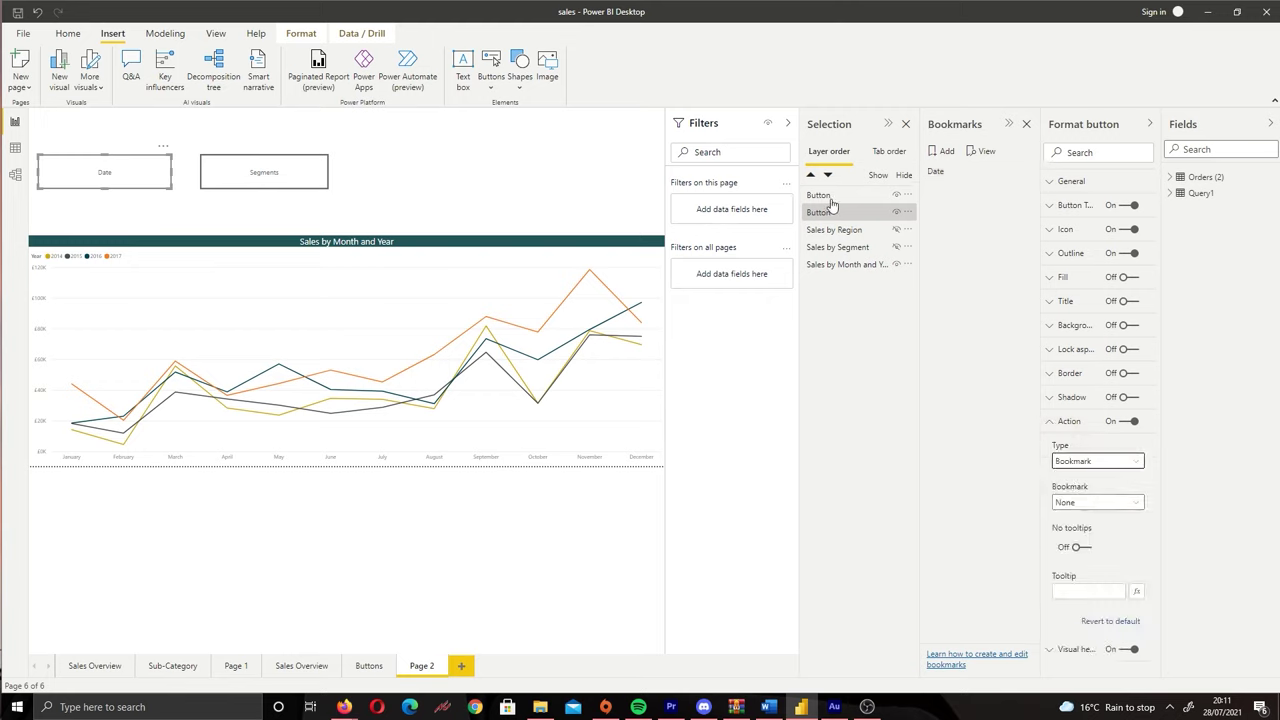
pyautogui.click(1100, 503)
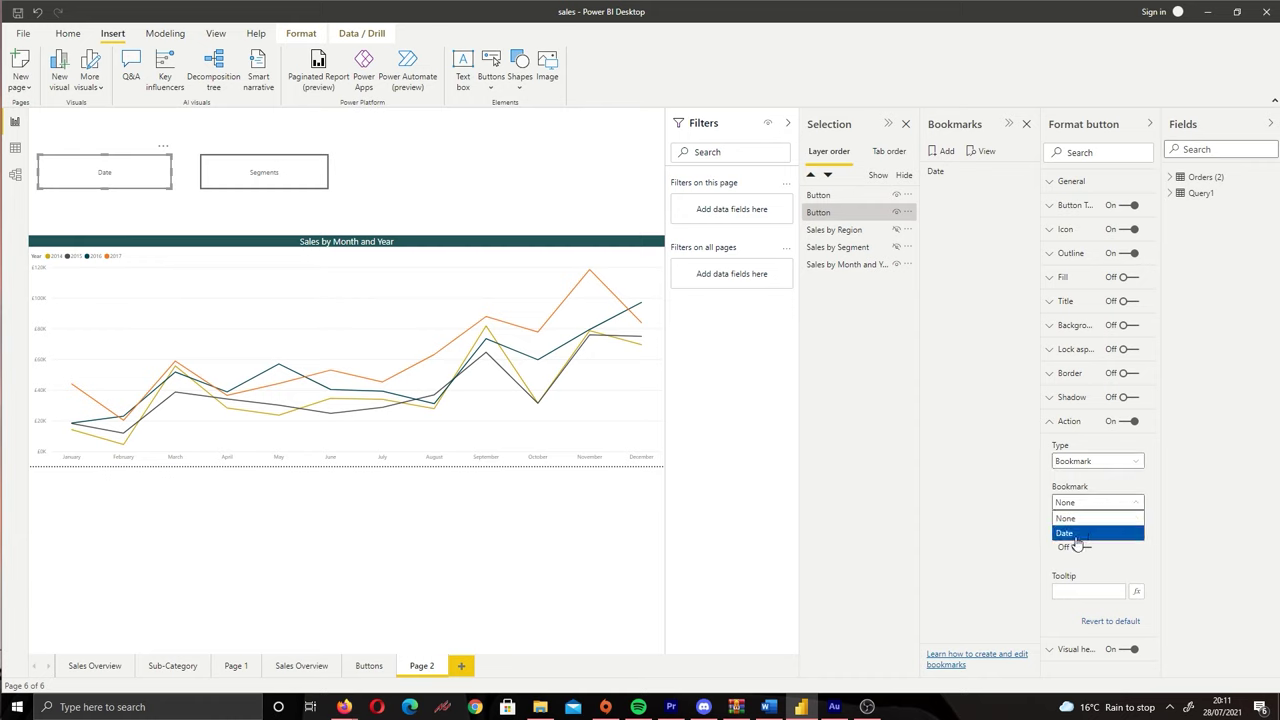
pyautogui.click(1078, 535)
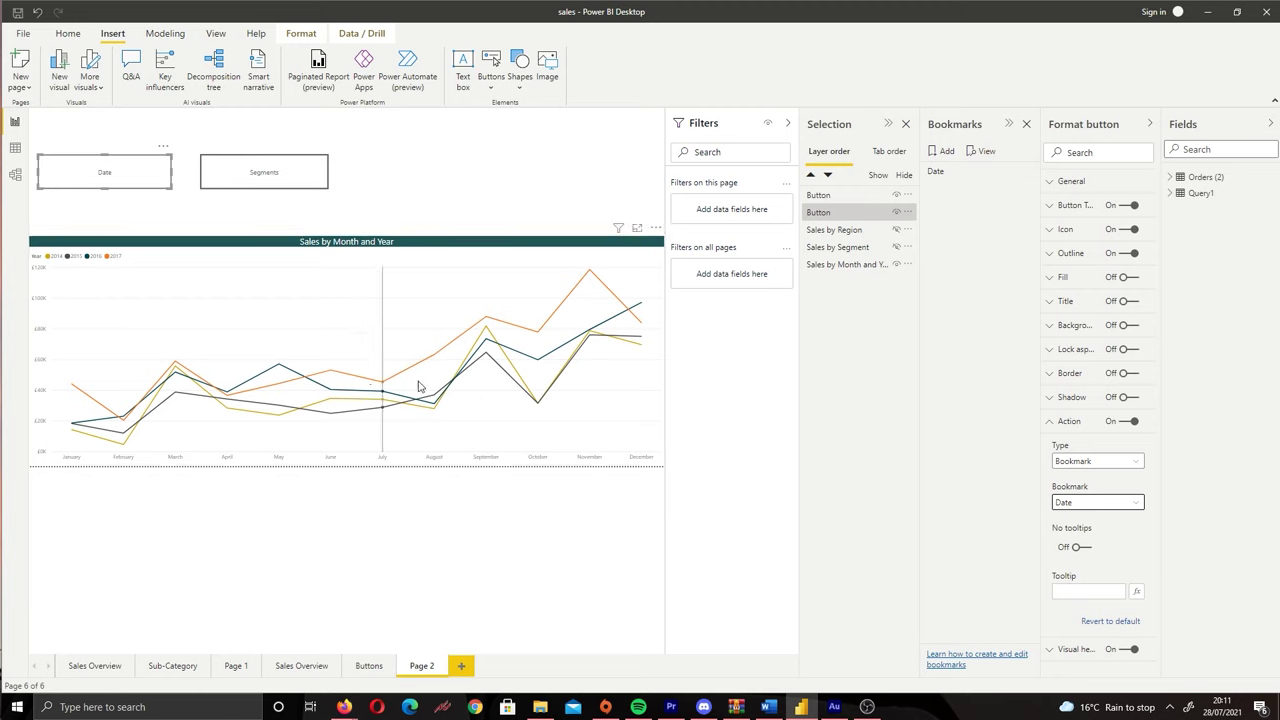
# Hide Sales by Month and Year, show the region and segment charts, and bookmark it as 'Segment'
pyautogui.click(896, 265)
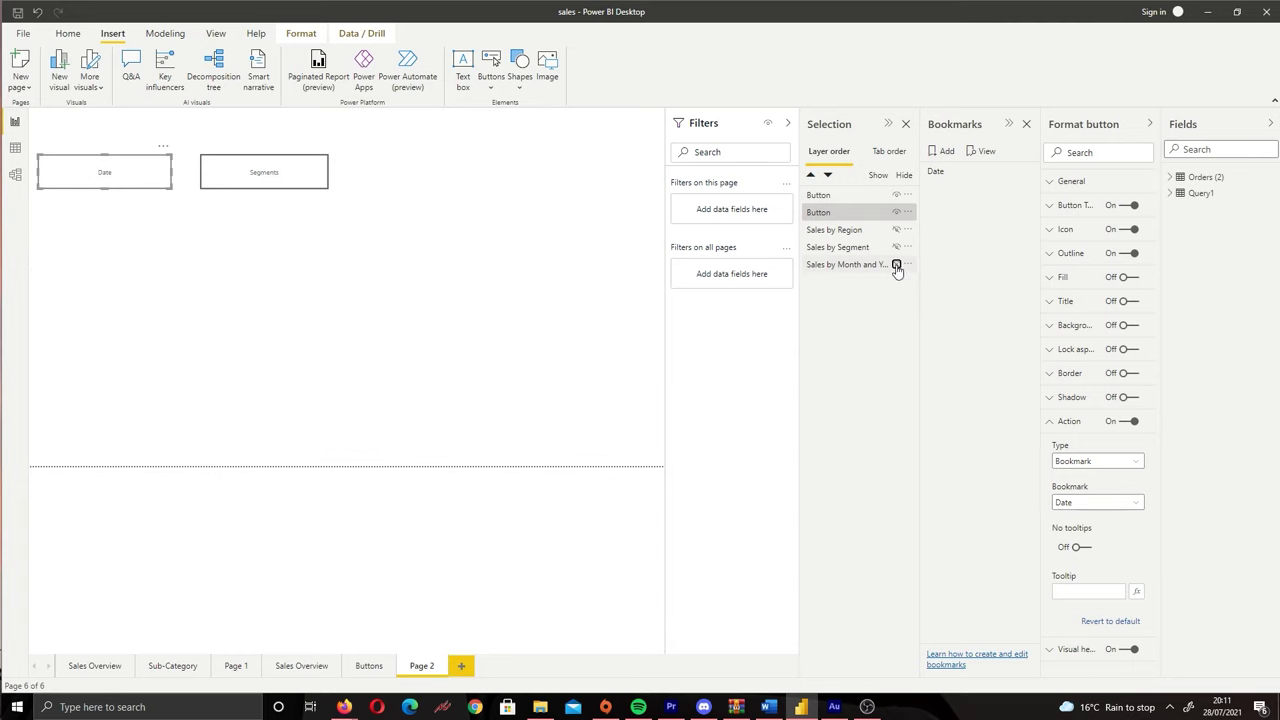
pyautogui.click(896, 230)
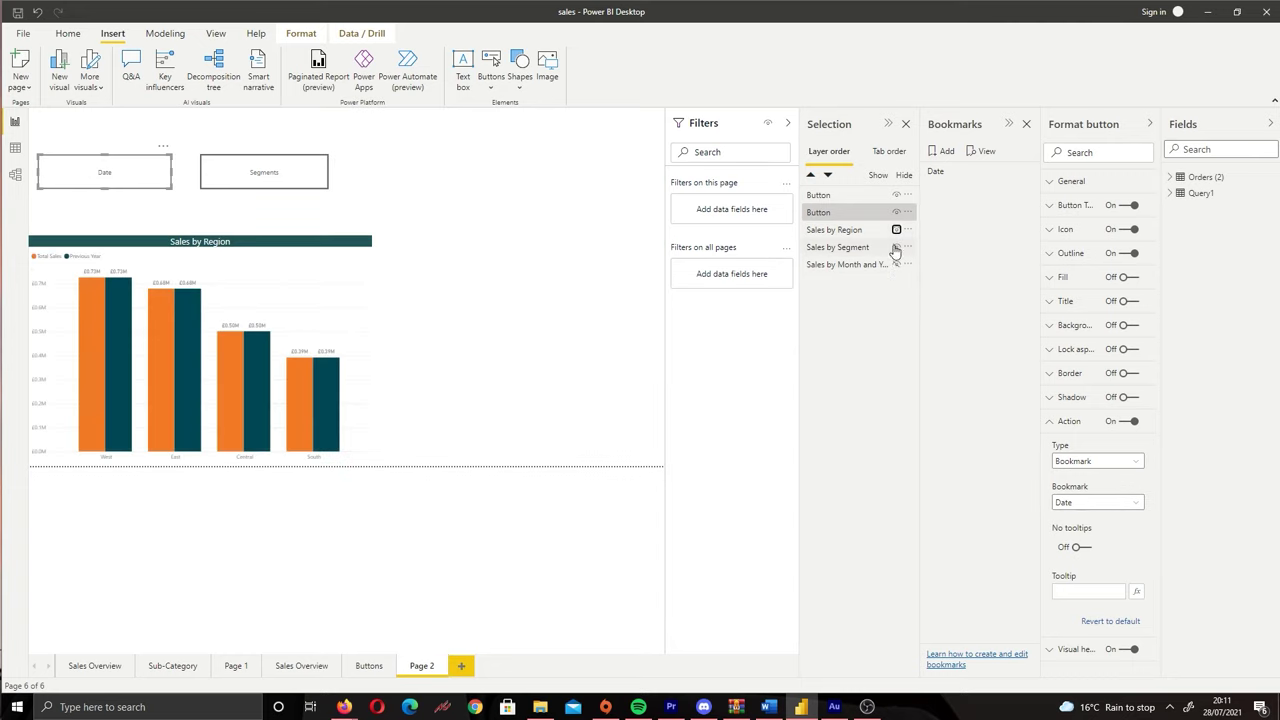
pyautogui.click(896, 247)
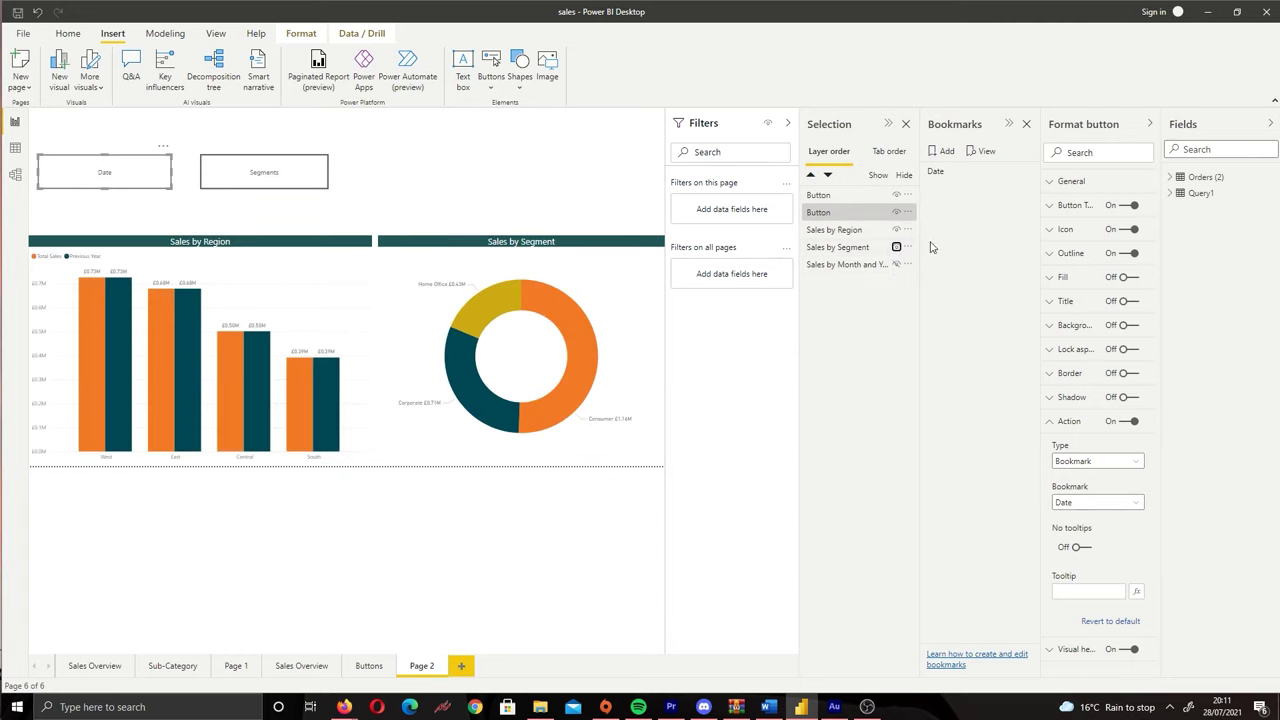
pyautogui.click(940, 153)
pyautogui.doubleClick(946, 189)
pyautogui.write('S')
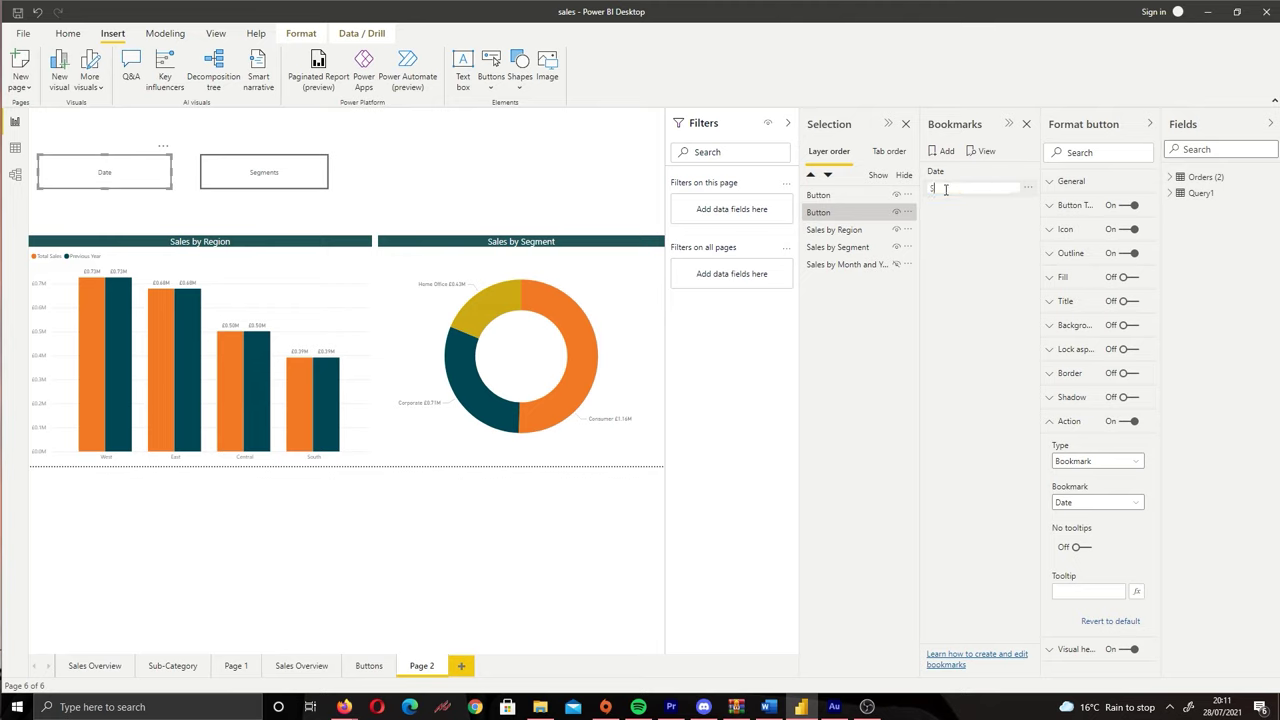
pyautogui.write('egment')
pyautogui.press('Return')
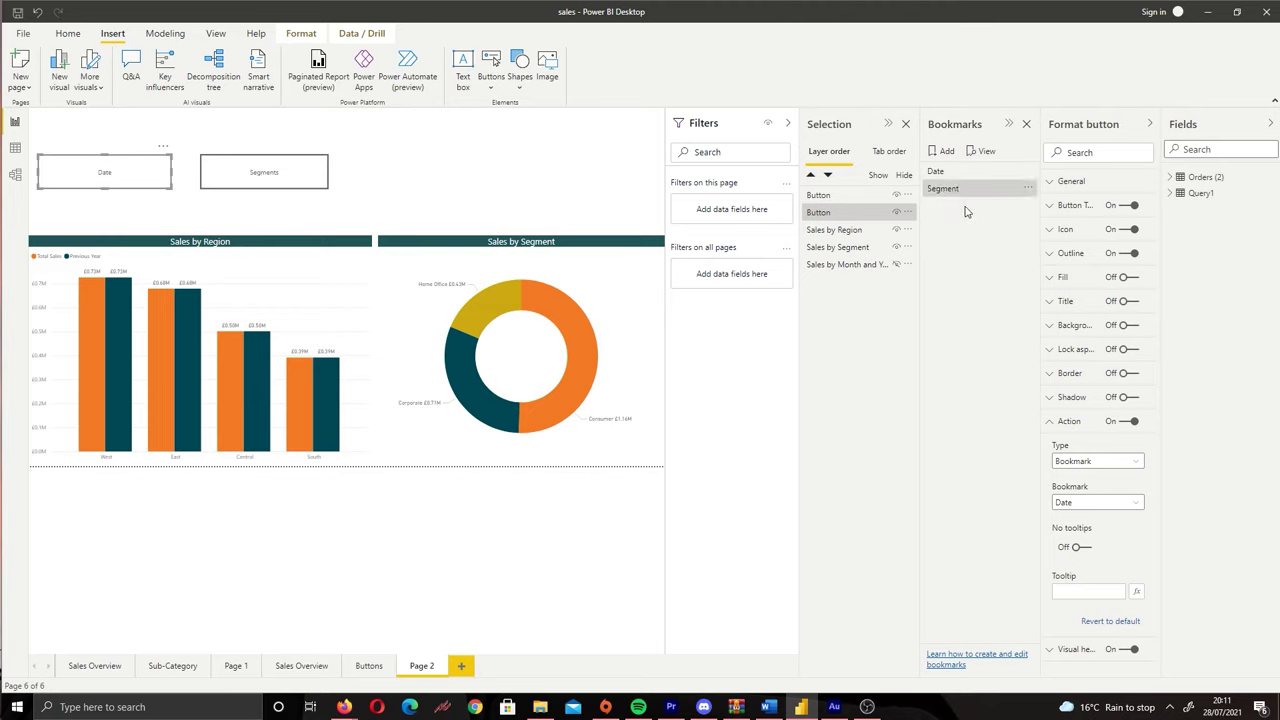
# Turn on the Segments button's action with type Bookmark, targeting the Segment bookmark
pyautogui.click(252, 176)
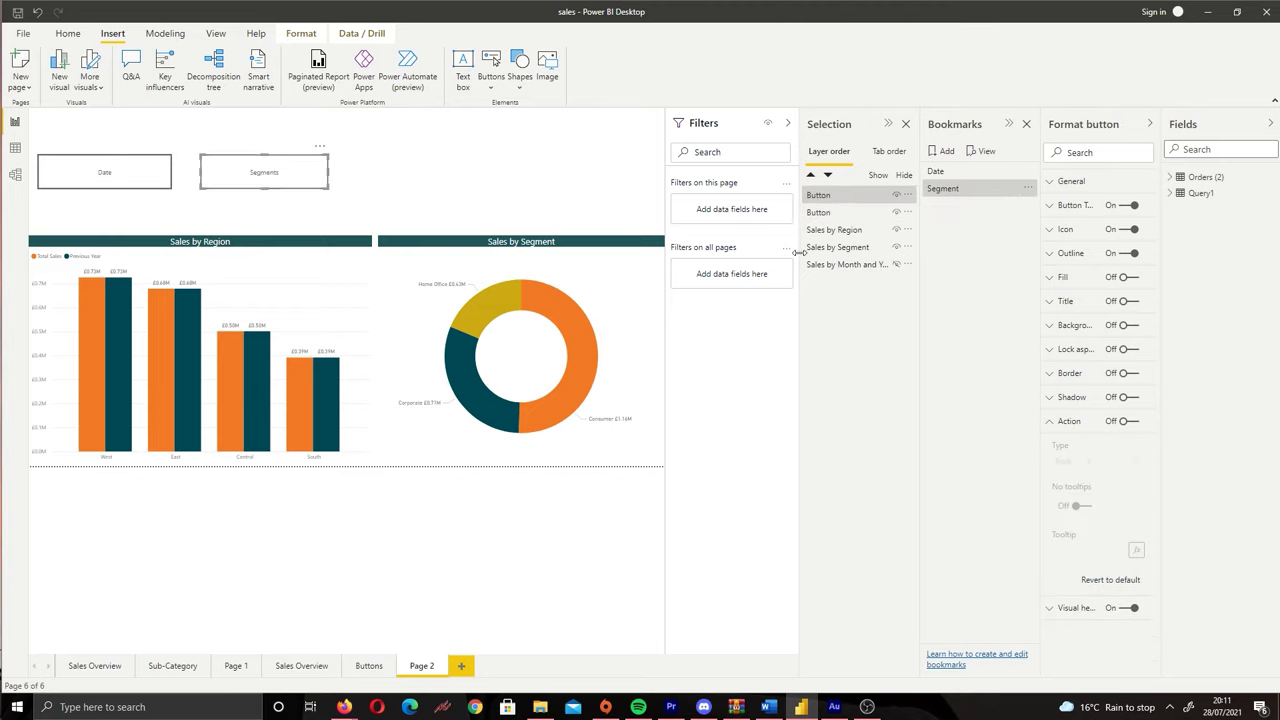
pyautogui.click(1129, 421)
pyautogui.click(1098, 463)
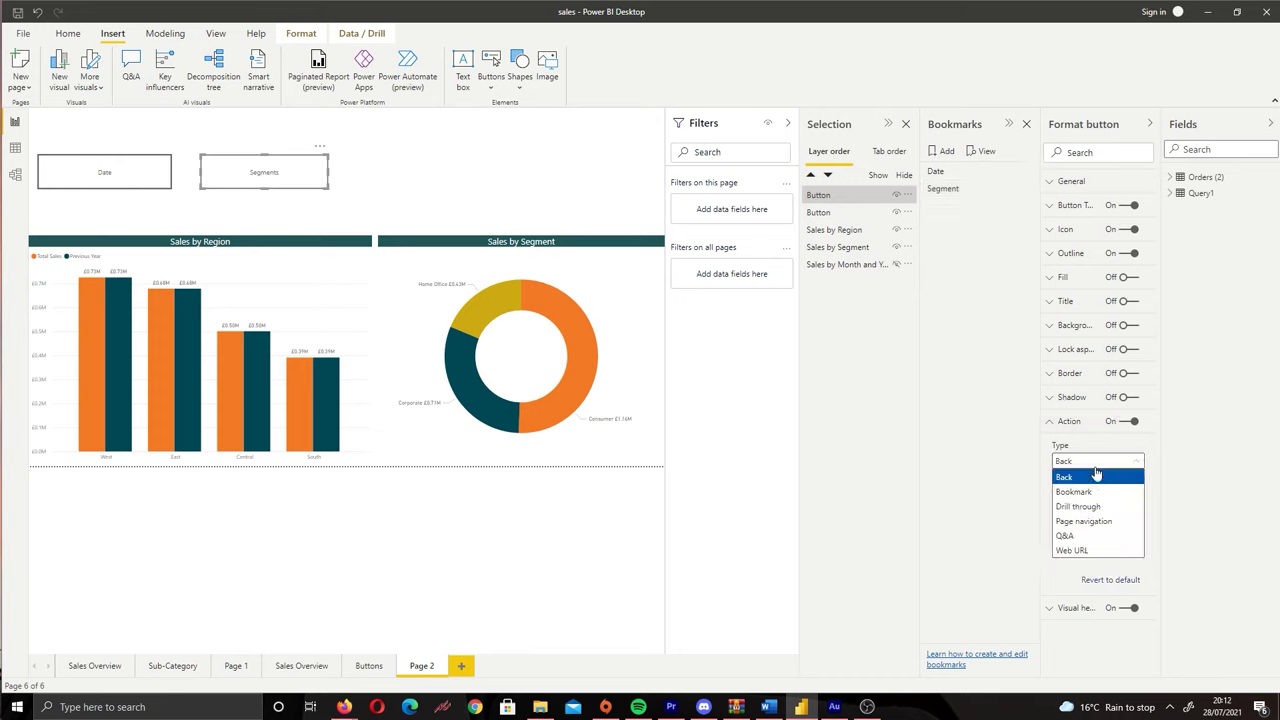
pyautogui.click(1080, 490)
pyautogui.click(1084, 507)
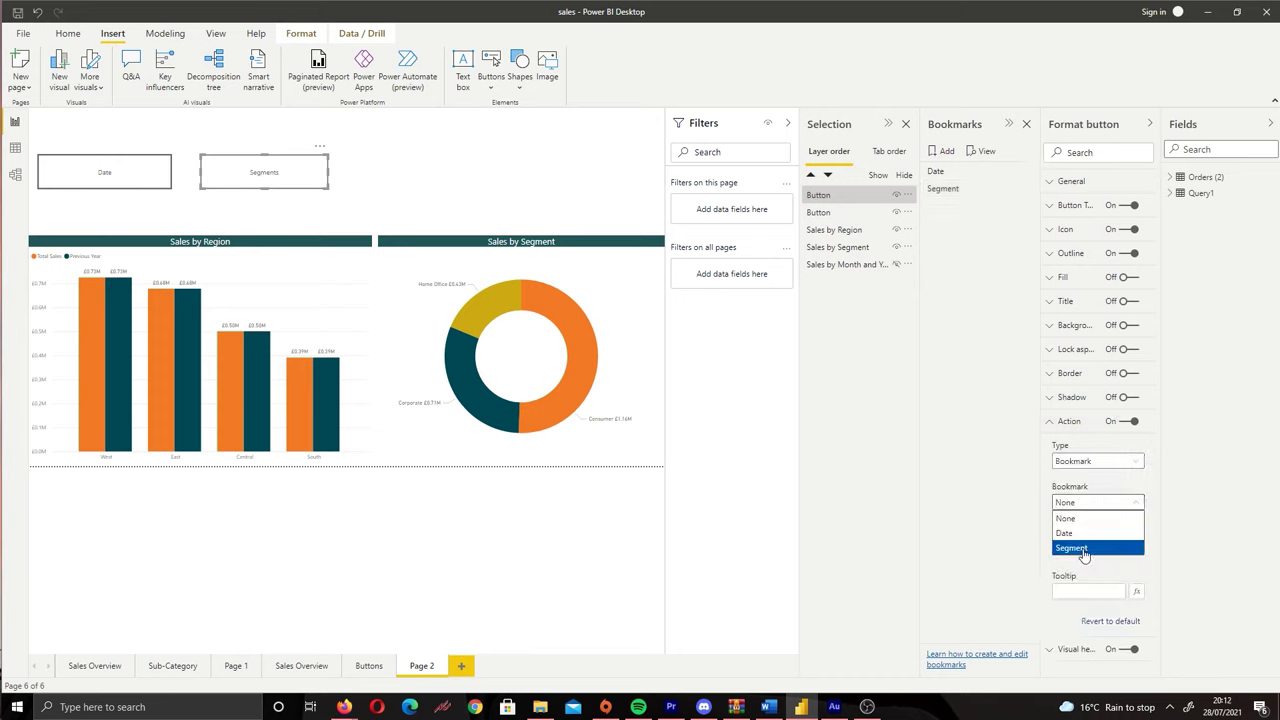
pyautogui.click(1072, 548)
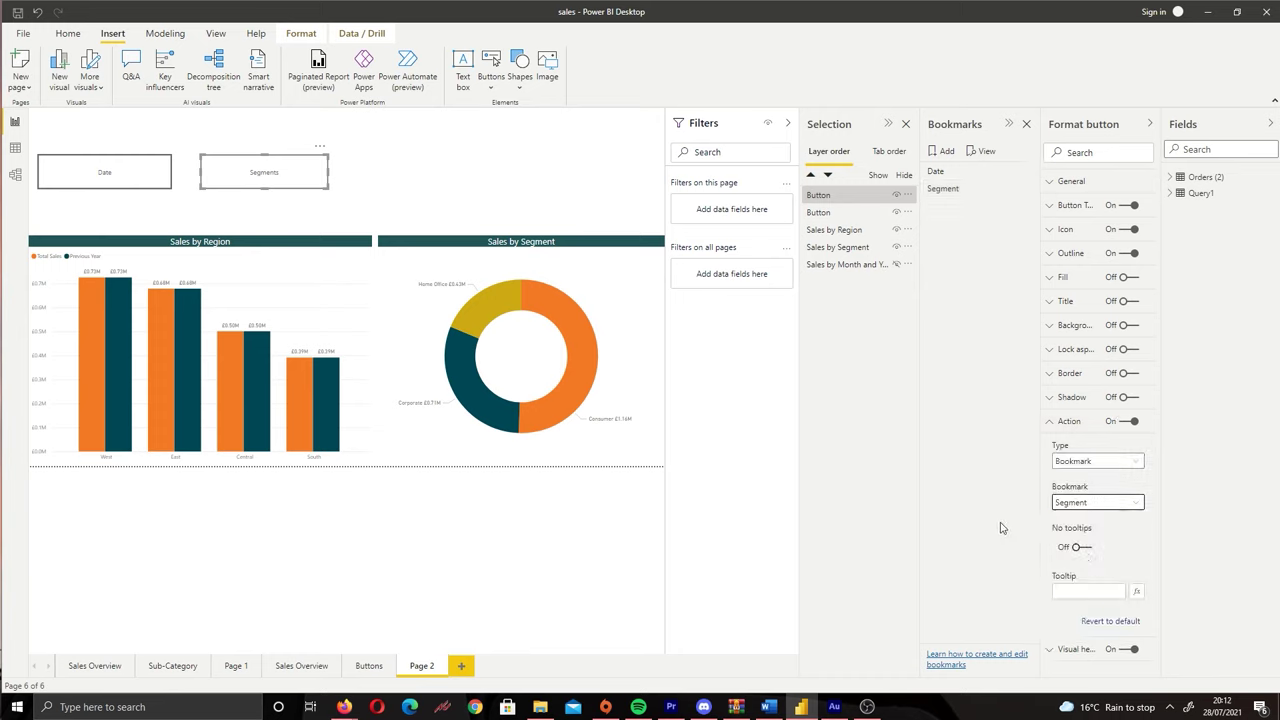
pyautogui.click(576, 207)
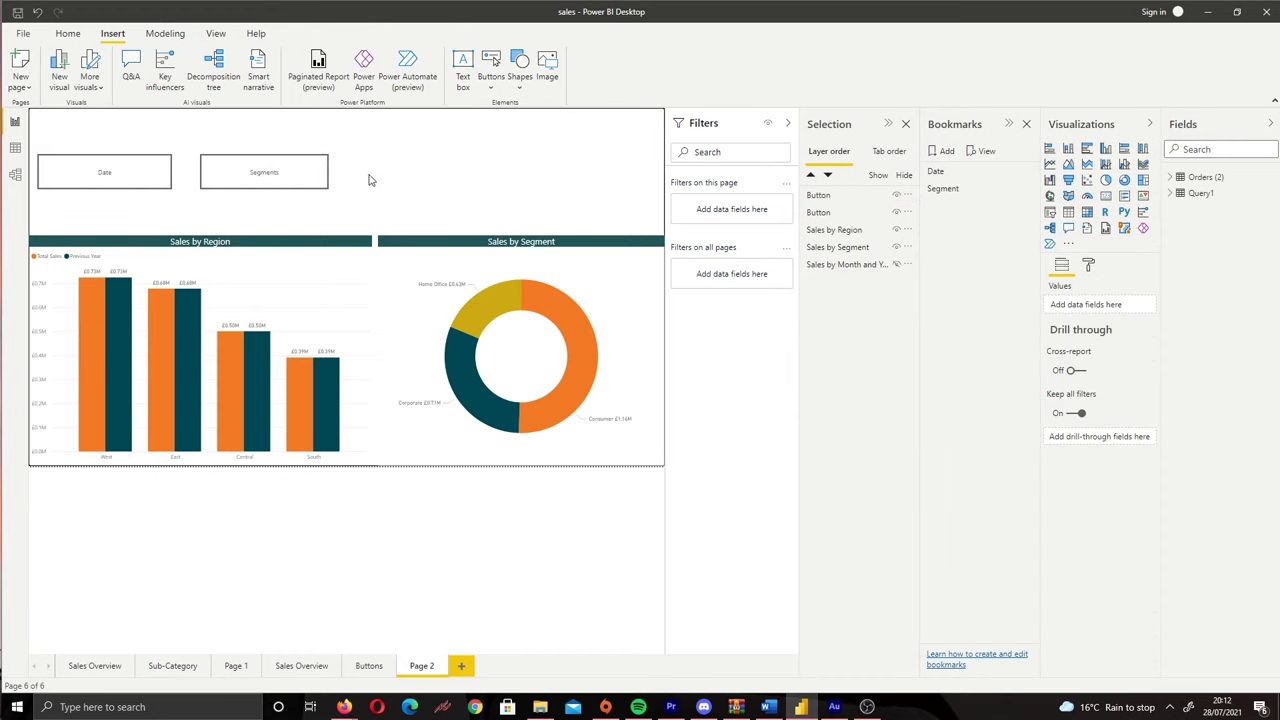
pyautogui.keyDown('ctrl'); pyautogui.click(110, 176); pyautogui.keyUp('ctrl')
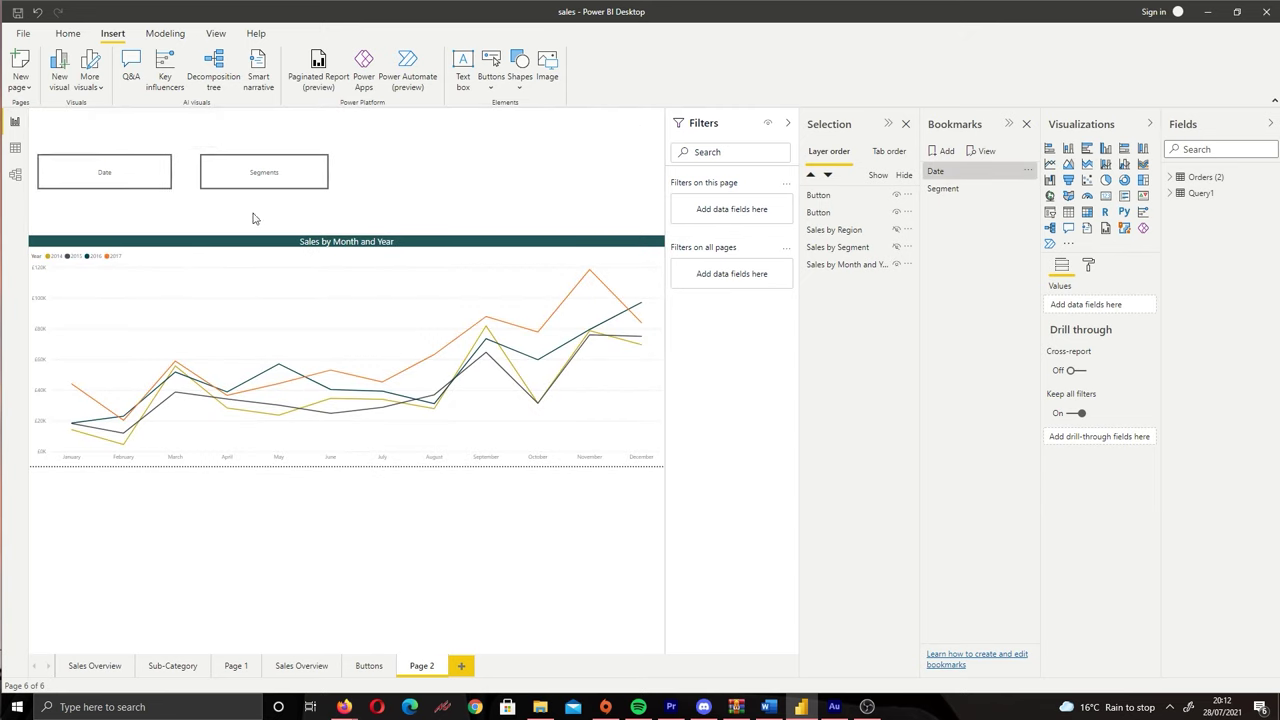
pyautogui.keyDown('ctrl'); pyautogui.click(284, 187); pyautogui.keyUp('ctrl')
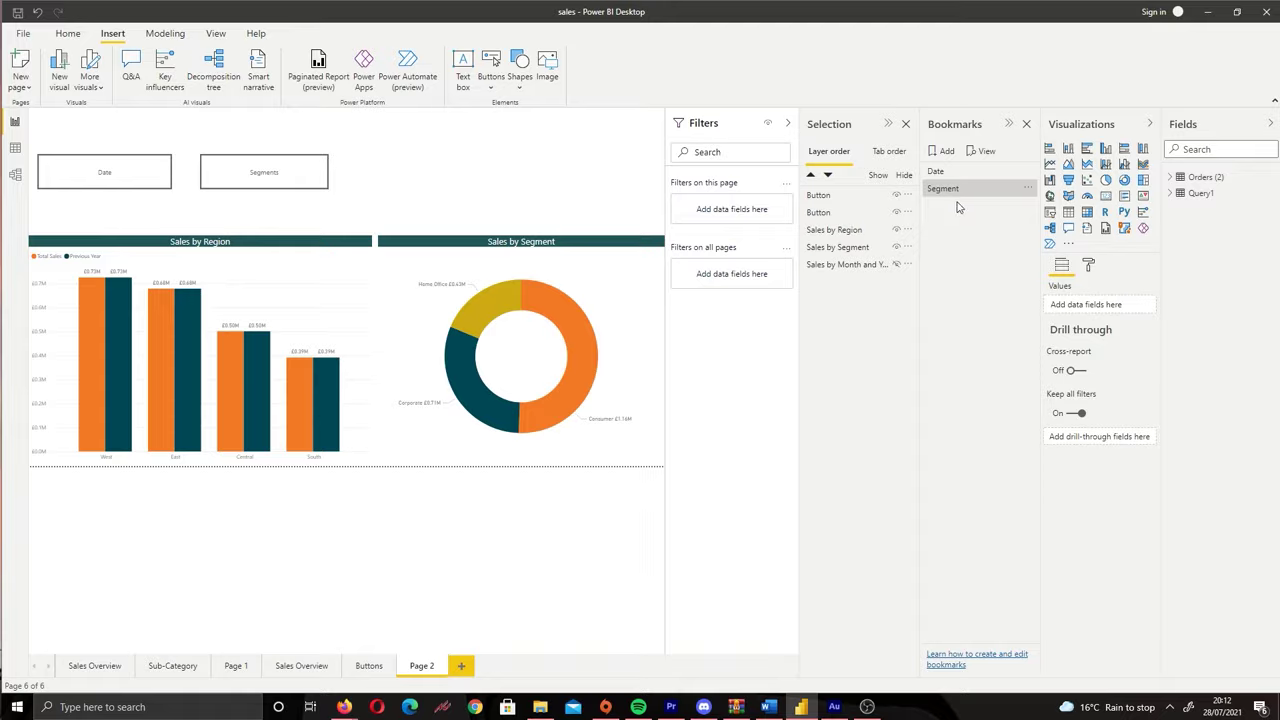